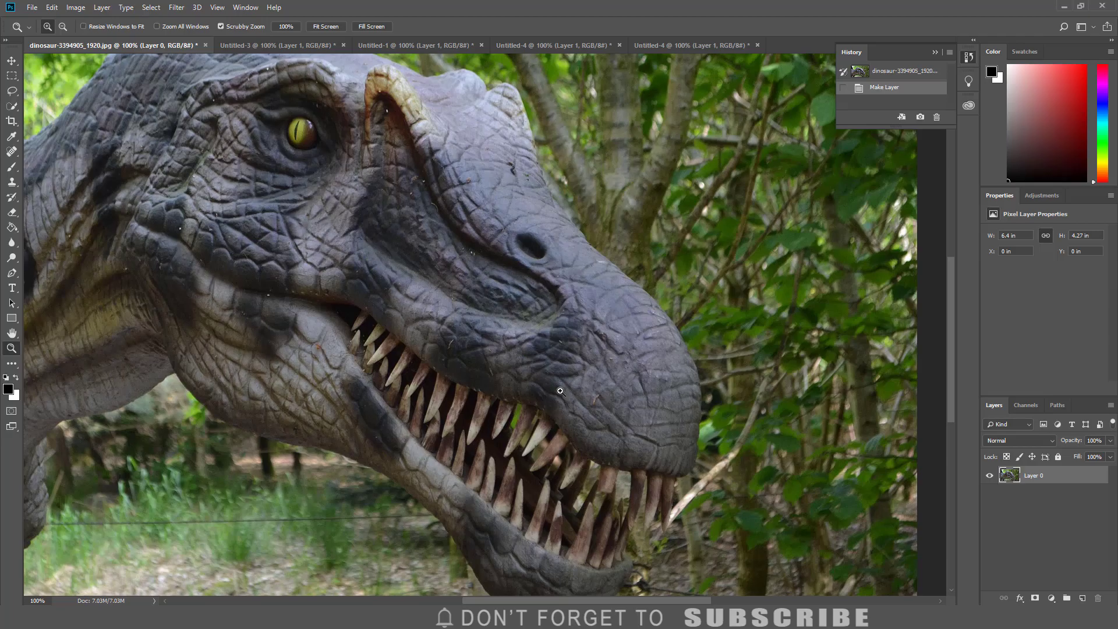
Collapse the history list, zoom in on the dinosaur's teeth to 200% and apply the basic Sharpen filter to Layer 0
click(935, 52)
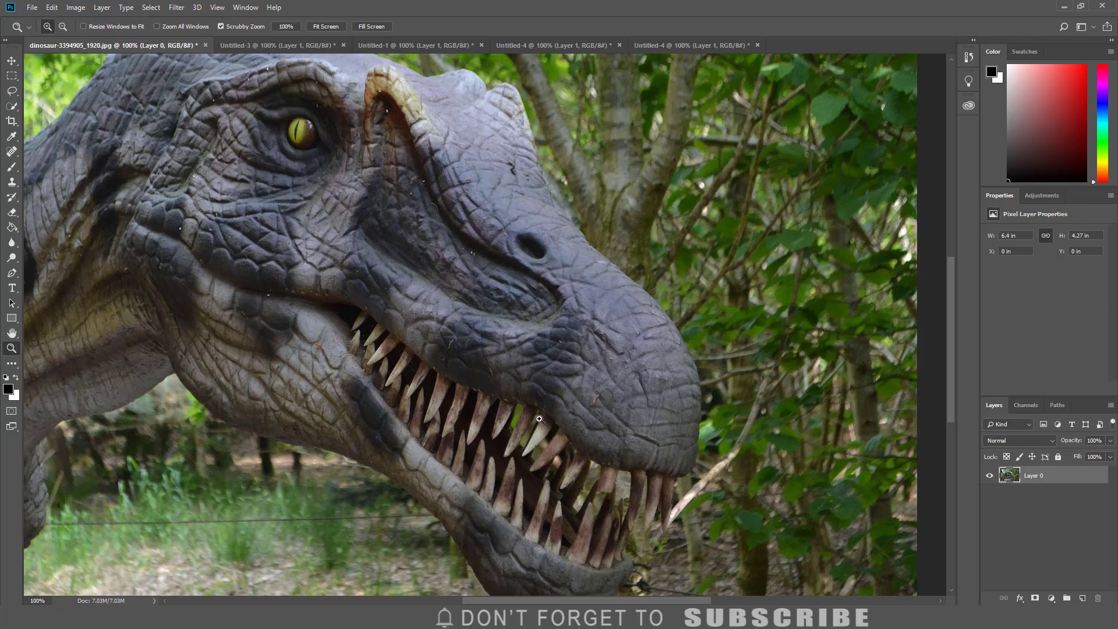
click(539, 419)
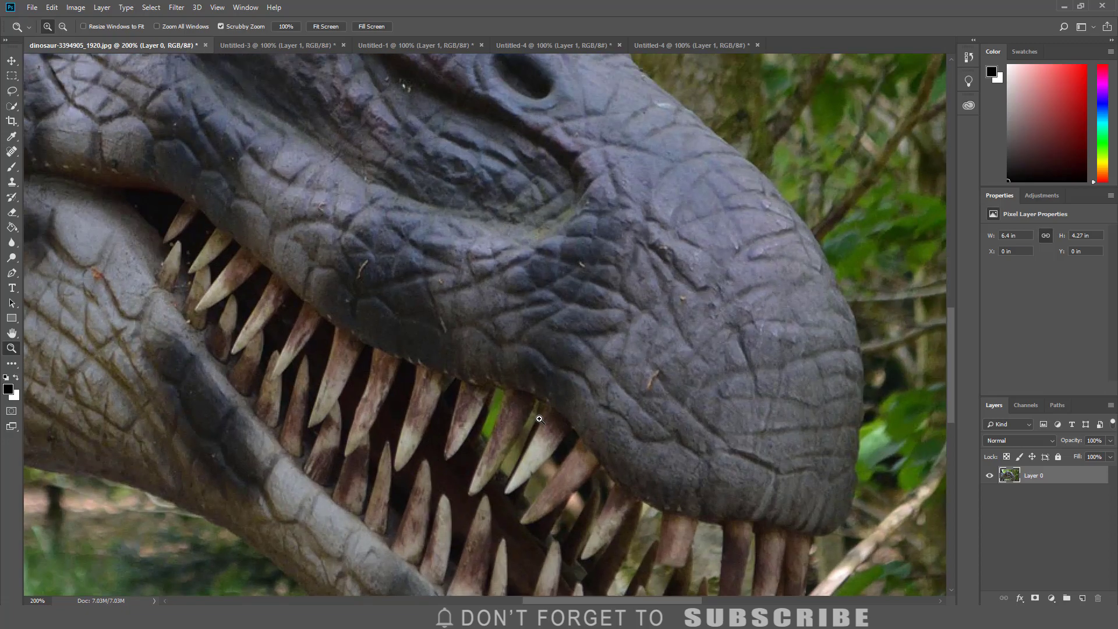
click(178, 8)
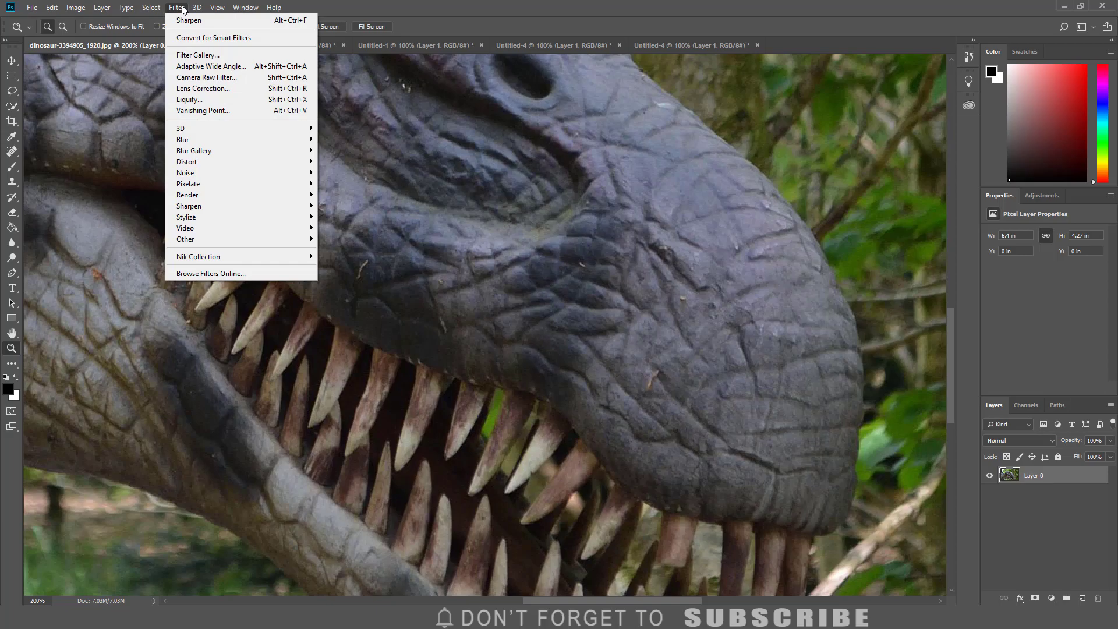
mouse_move(224, 206)
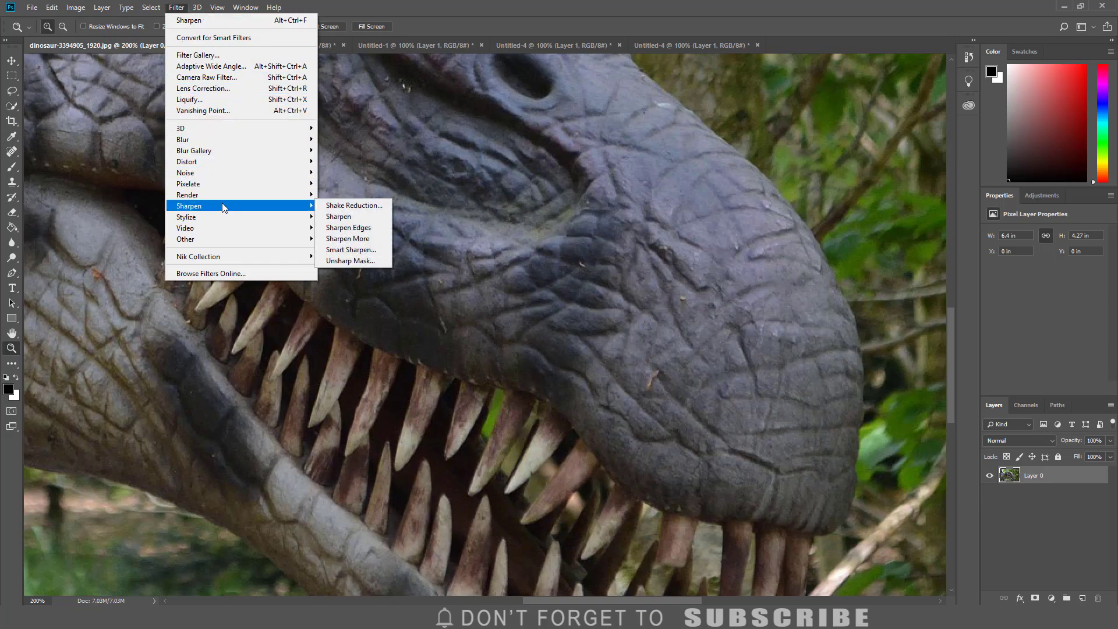
click(335, 217)
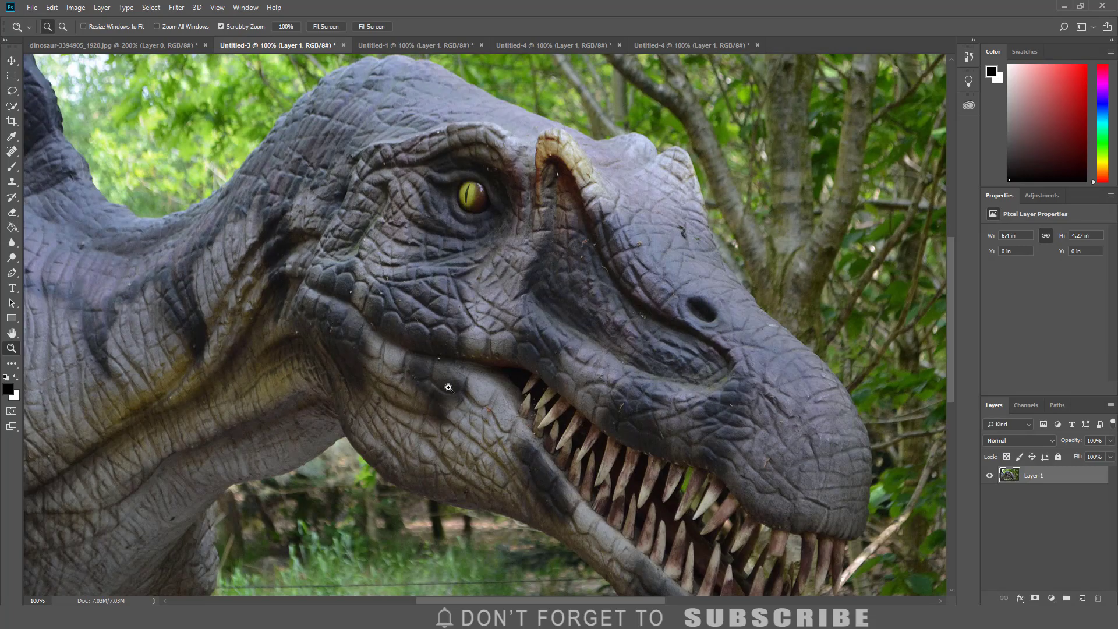
In the Untitled-3 document, set up the Sharpen Tool with a 77 px soft brush at 50% strength
click(18, 248)
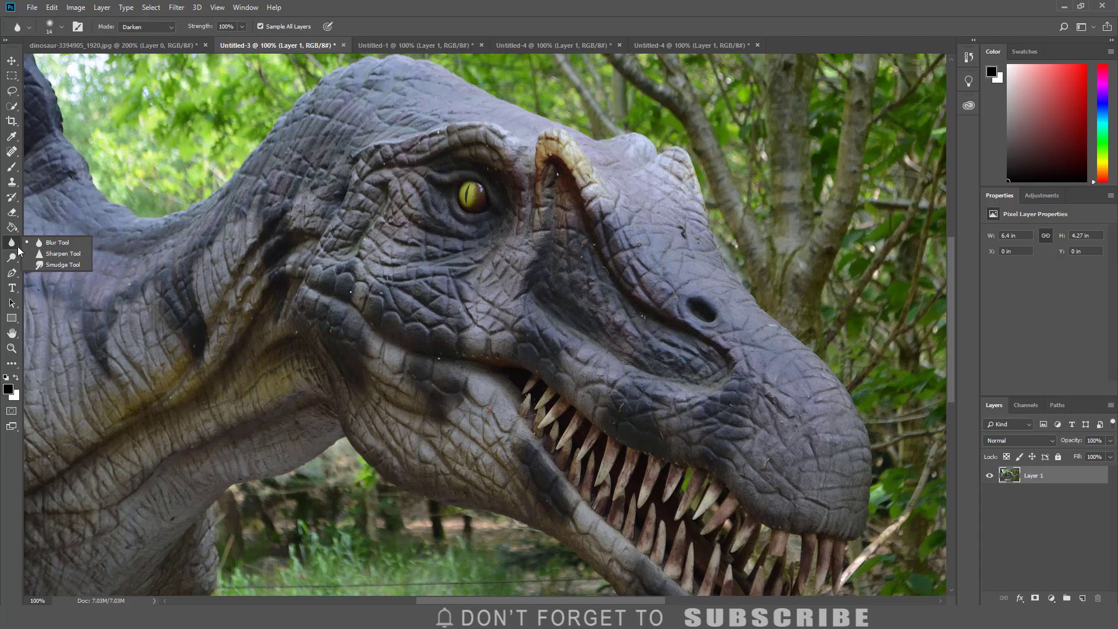
click(47, 253)
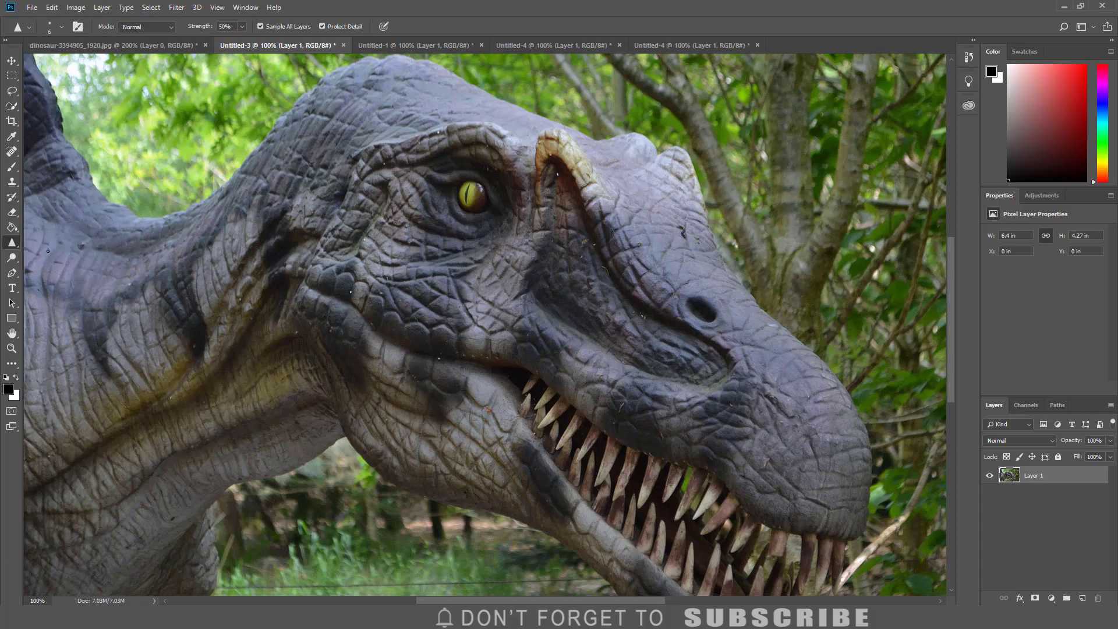
click(62, 26)
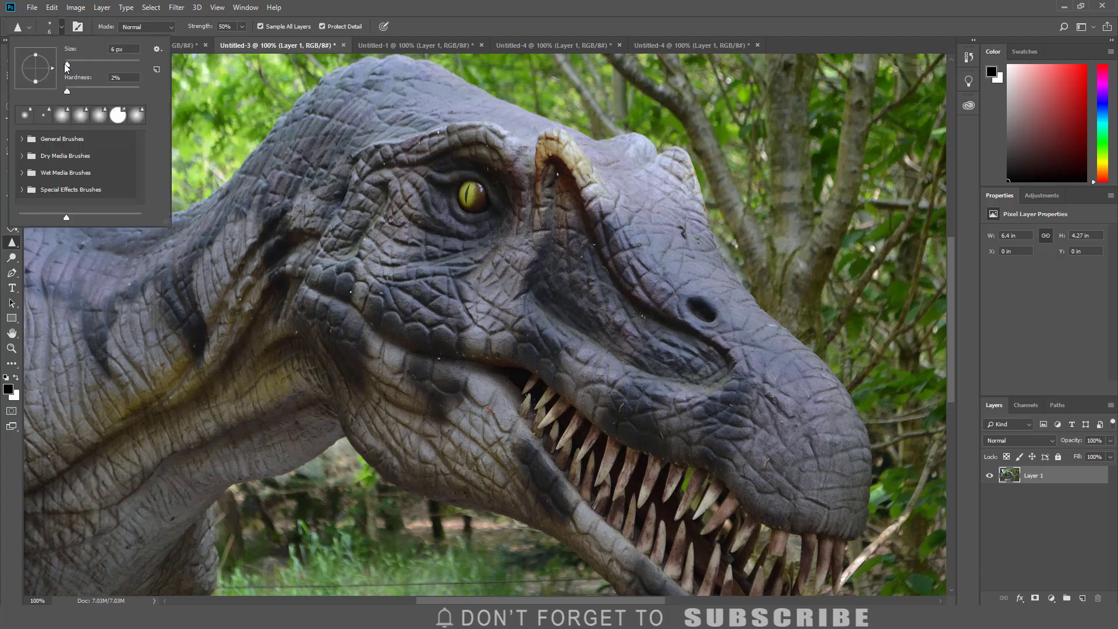
drag(67, 65, 76, 92)
click(232, 26)
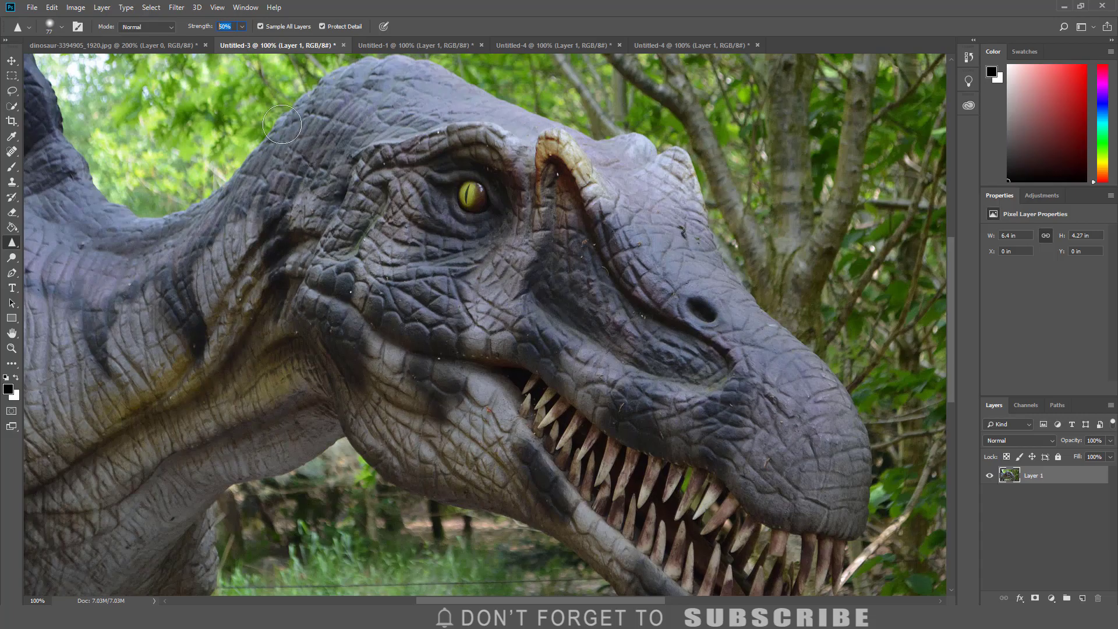
Duplicate Layer 1 under the name "Sharpen"
click(104, 7)
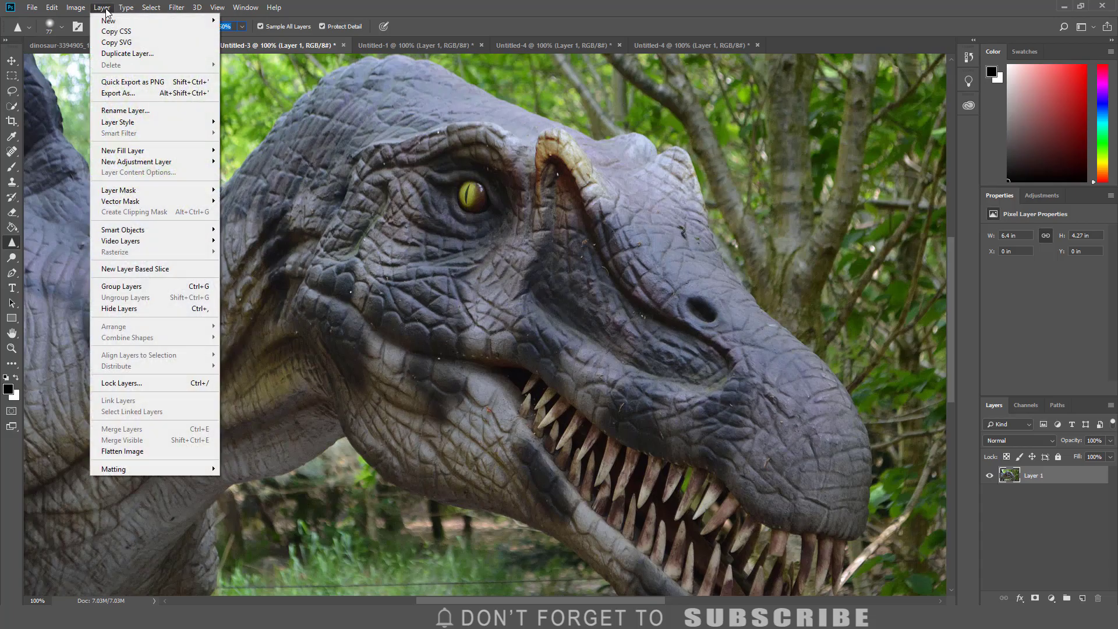
click(119, 54)
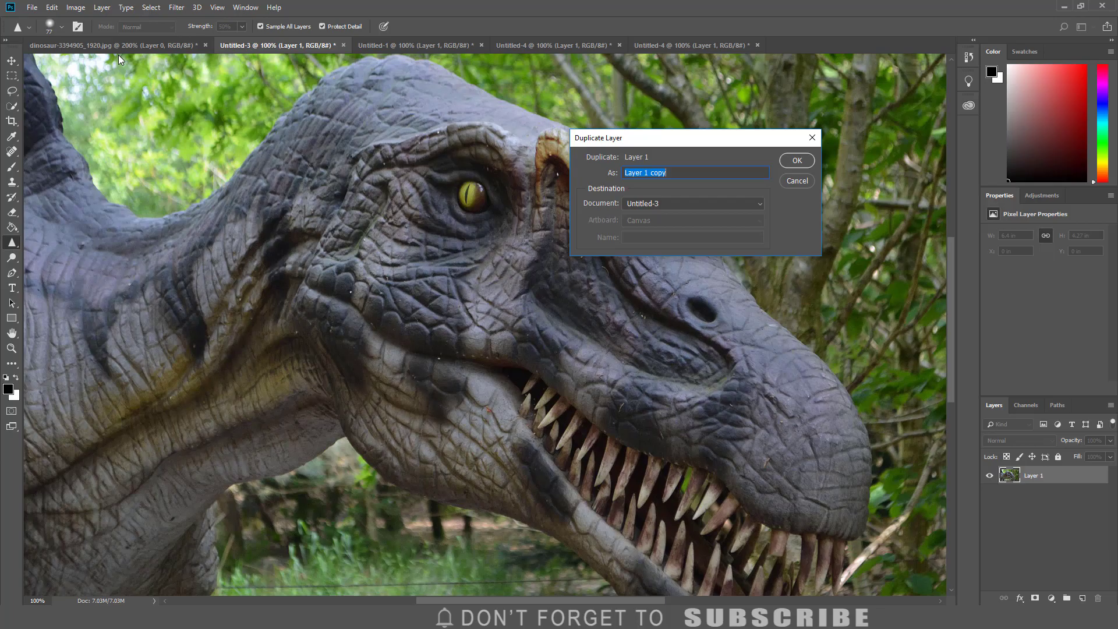
key(BackSpace)
text(Sharpen)
click(793, 162)
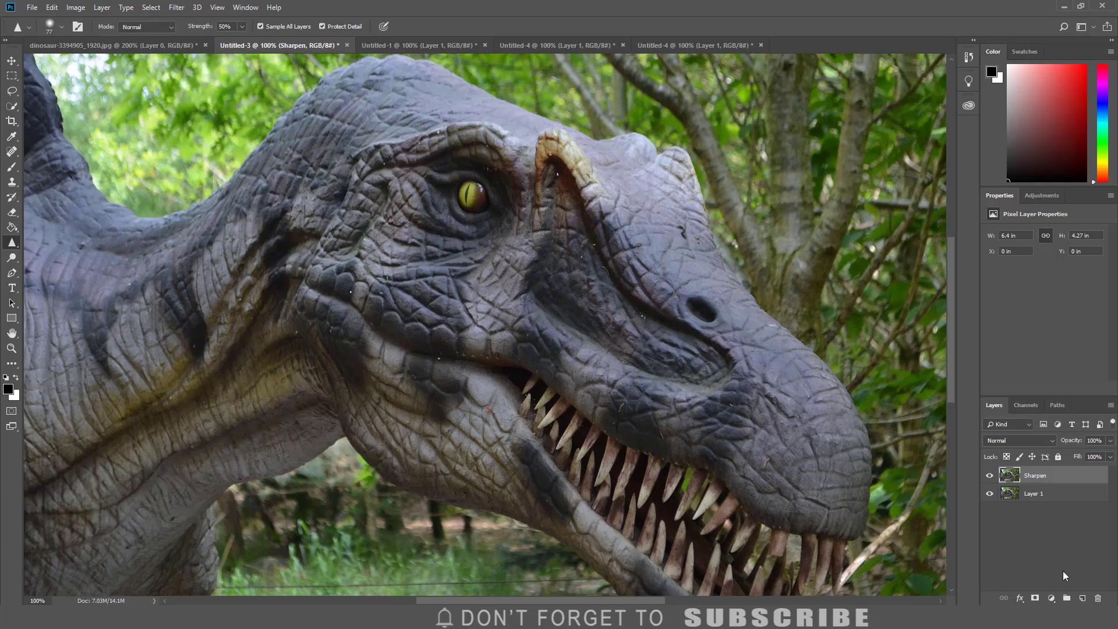
Add a new empty layer above the Sharpen layer and paint sharpening strokes over the dinosaur's head, jaw and teeth
click(1082, 599)
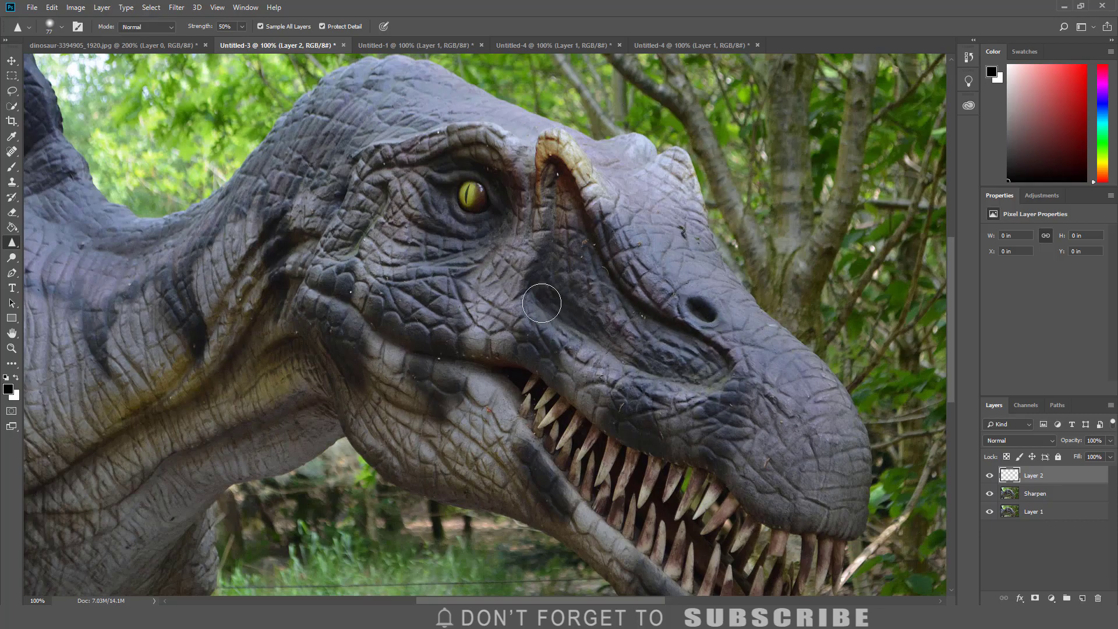
drag(544, 194, 531, 175)
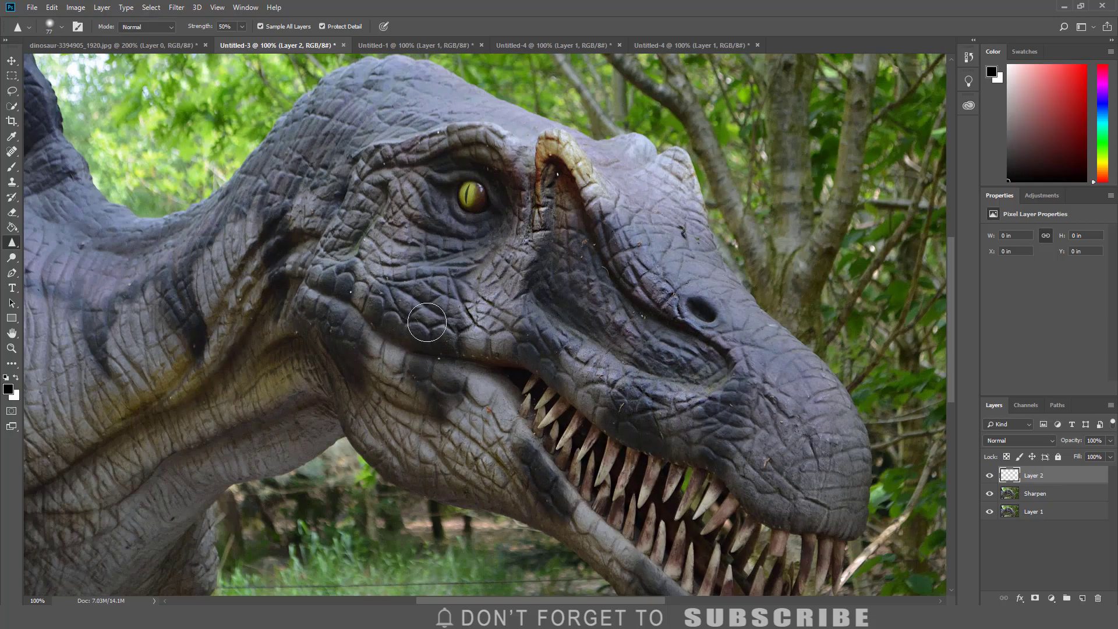
mouse_move(301, 154)
mouse_down()
mouse_move(355, 105)
mouse_move(325, 109)
mouse_move(458, 365)
mouse_move(448, 341)
mouse_move(393, 384)
mouse_move(476, 432)
mouse_move(589, 415)
mouse_move(908, 488)
mouse_up()
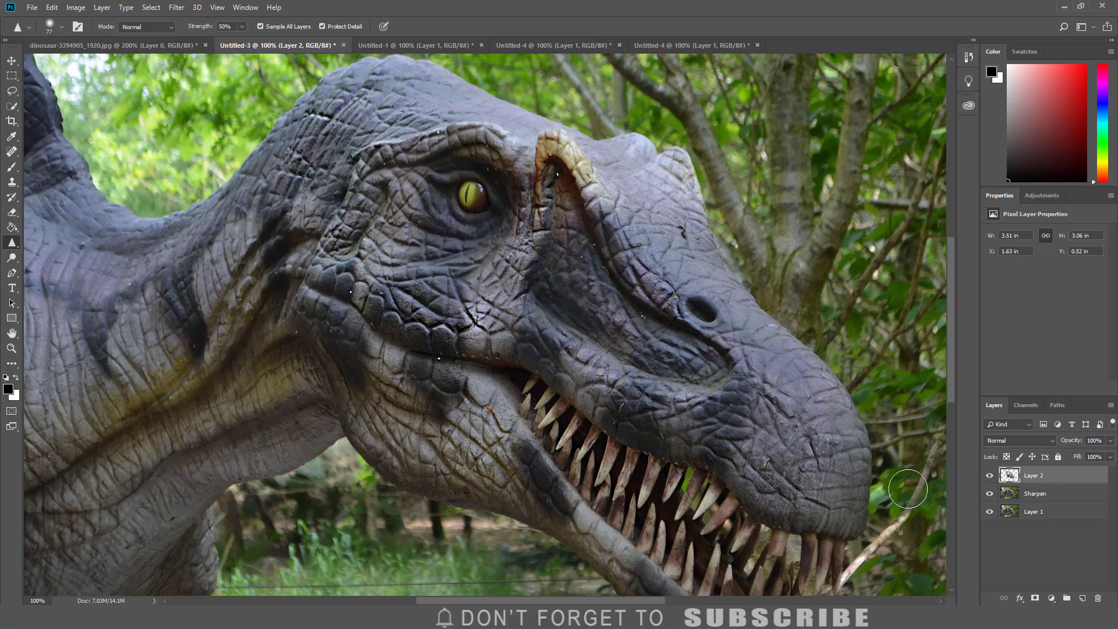
Sharpen more of the snout on Layer 2 with both lower layers temporarily hidden, and reduce Layer 2's opacity
click(989, 493)
click(989, 512)
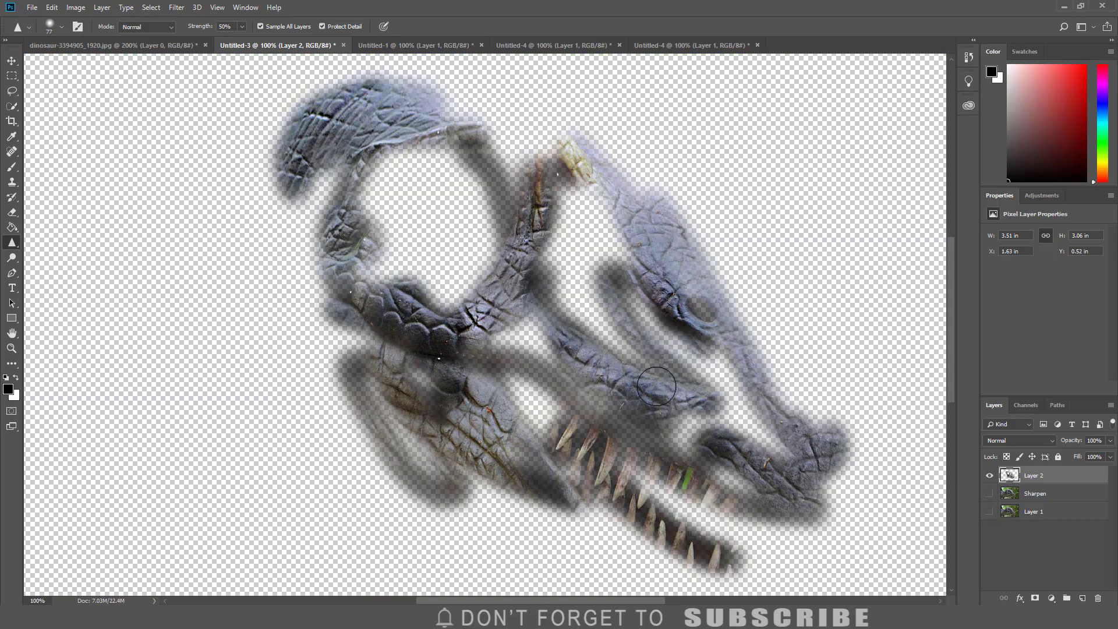
mouse_move(479, 223)
mouse_down()
mouse_move(605, 273)
mouse_move(594, 216)
mouse_move(547, 291)
mouse_move(654, 334)
mouse_move(757, 407)
mouse_move(728, 396)
mouse_up()
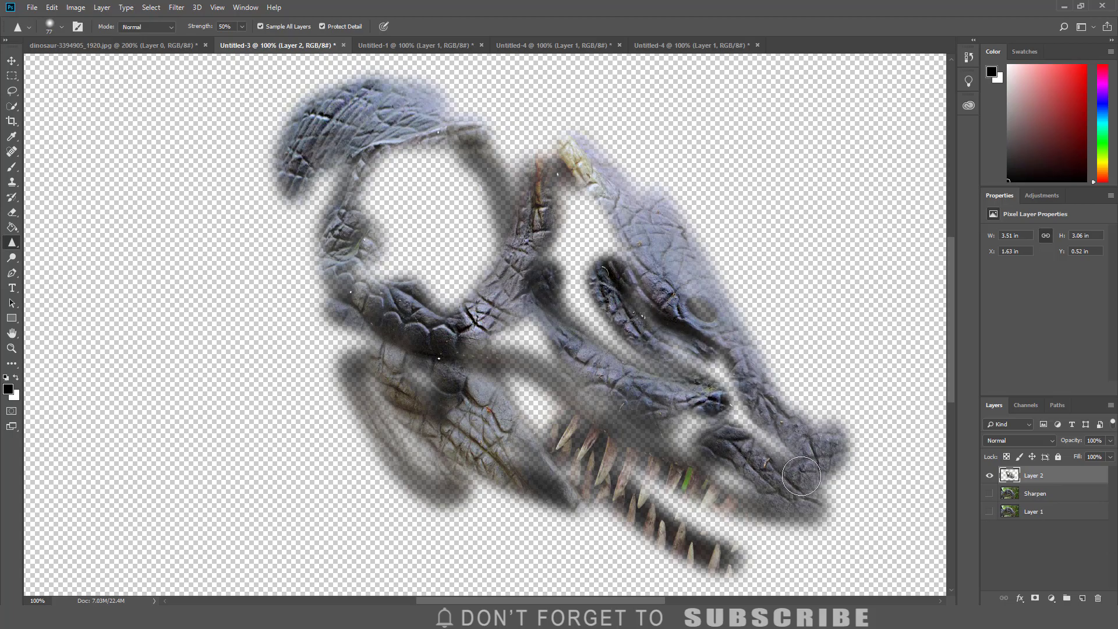
click(989, 493)
click(990, 512)
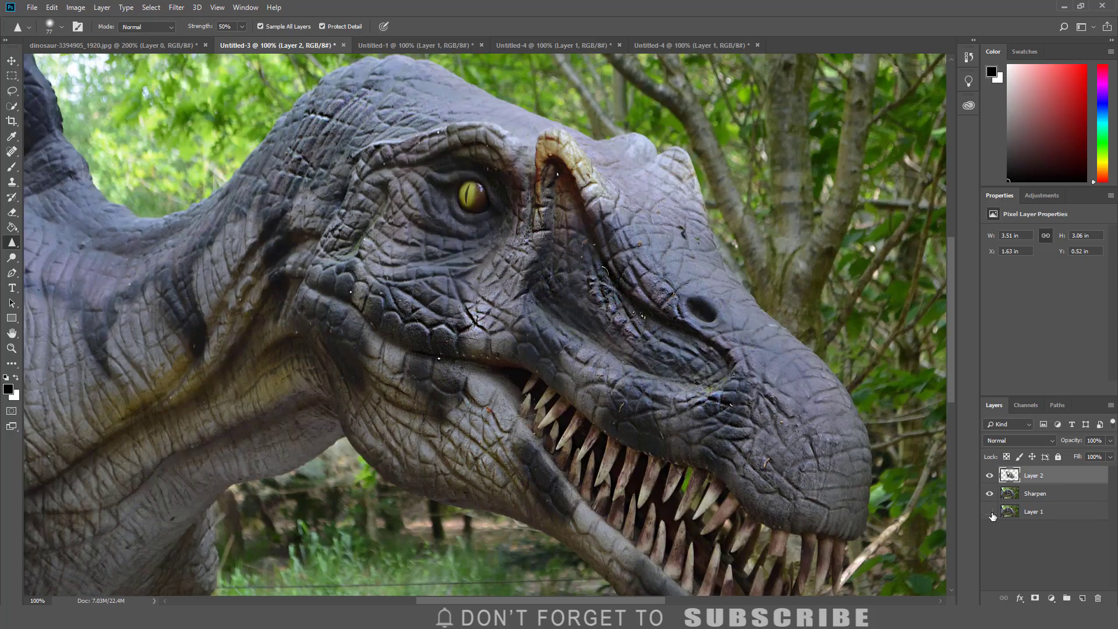
click(1109, 457)
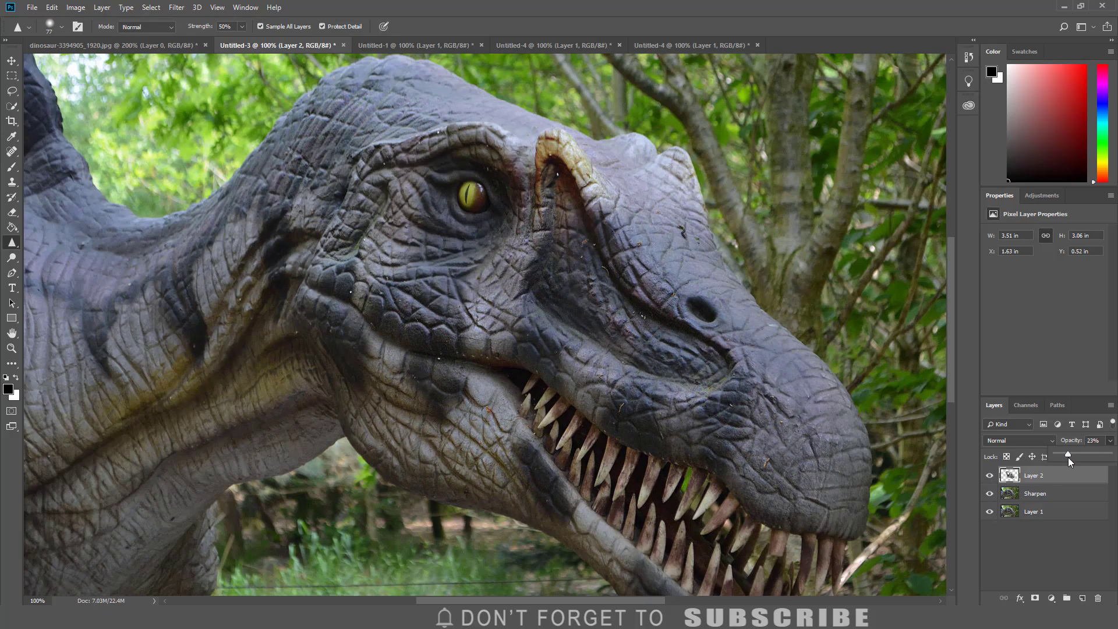
drag(1087, 455, 1092, 456)
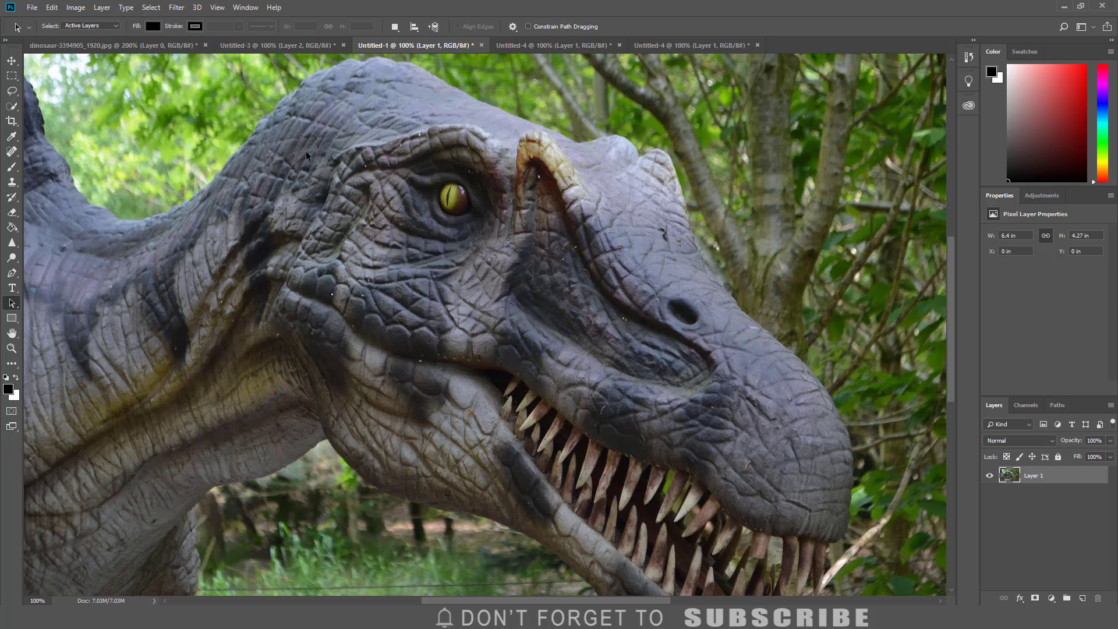
Duplicate Layer 1 of the Untitled-1 document under the name "High Pass"
click(102, 8)
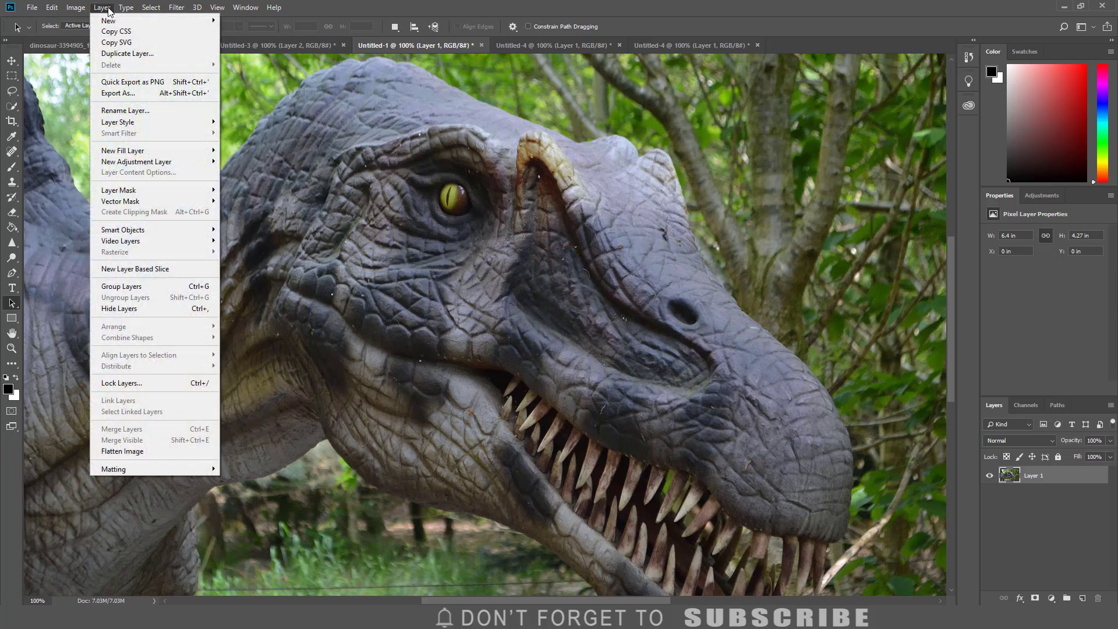
click(126, 53)
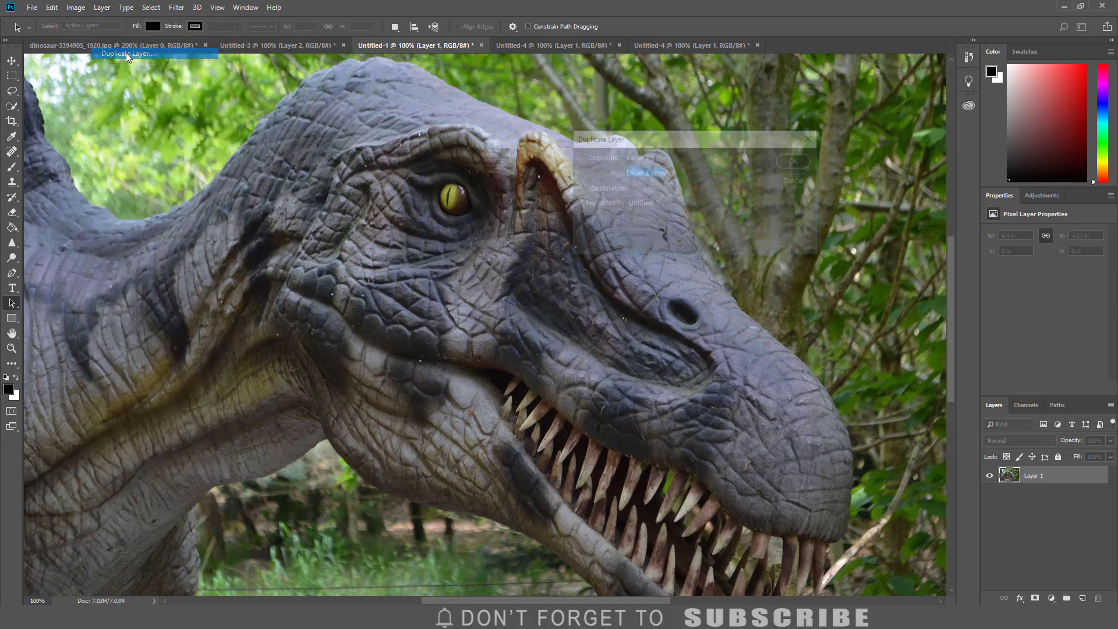
key(BackSpace)
text(H)
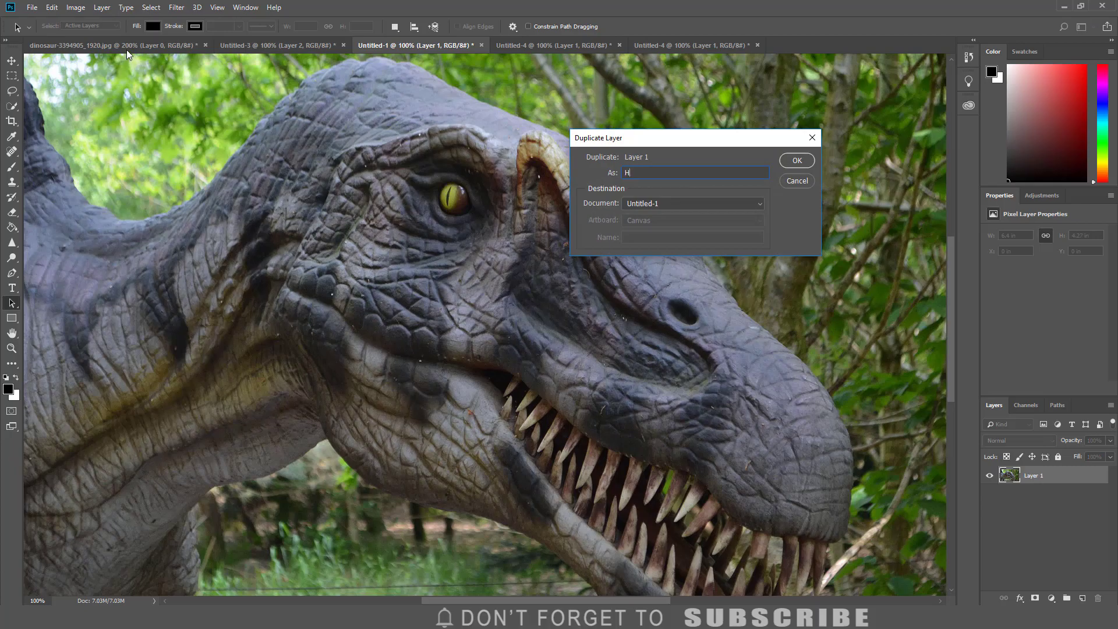
text(igh Pass)
click(790, 163)
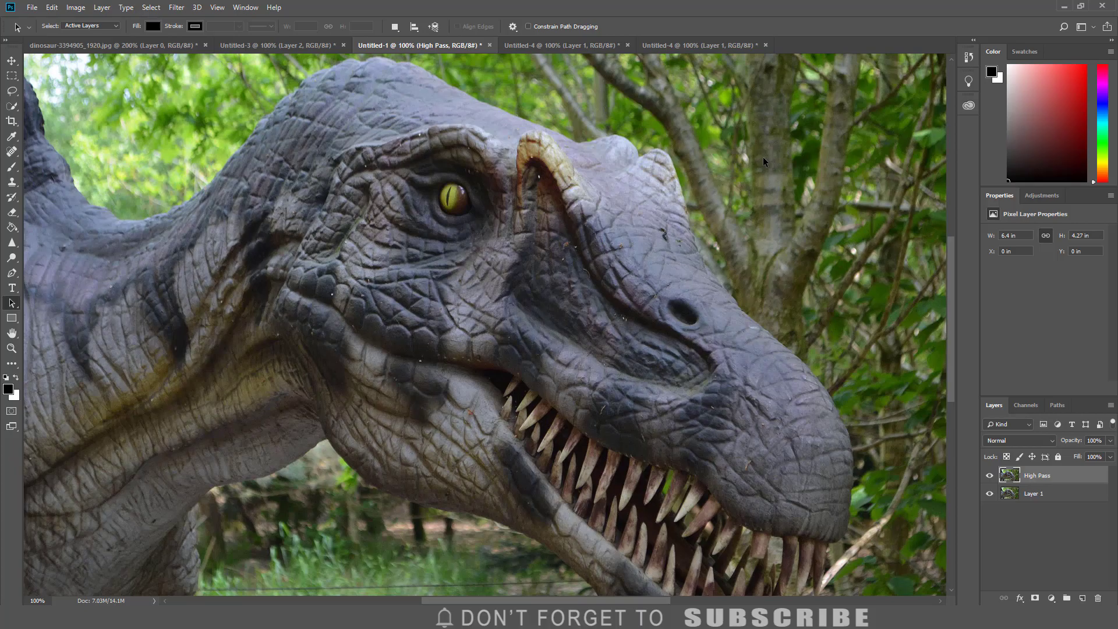
Convert the High Pass layer to a smart object and set its blend mode to Overlay
right_click(1037, 476)
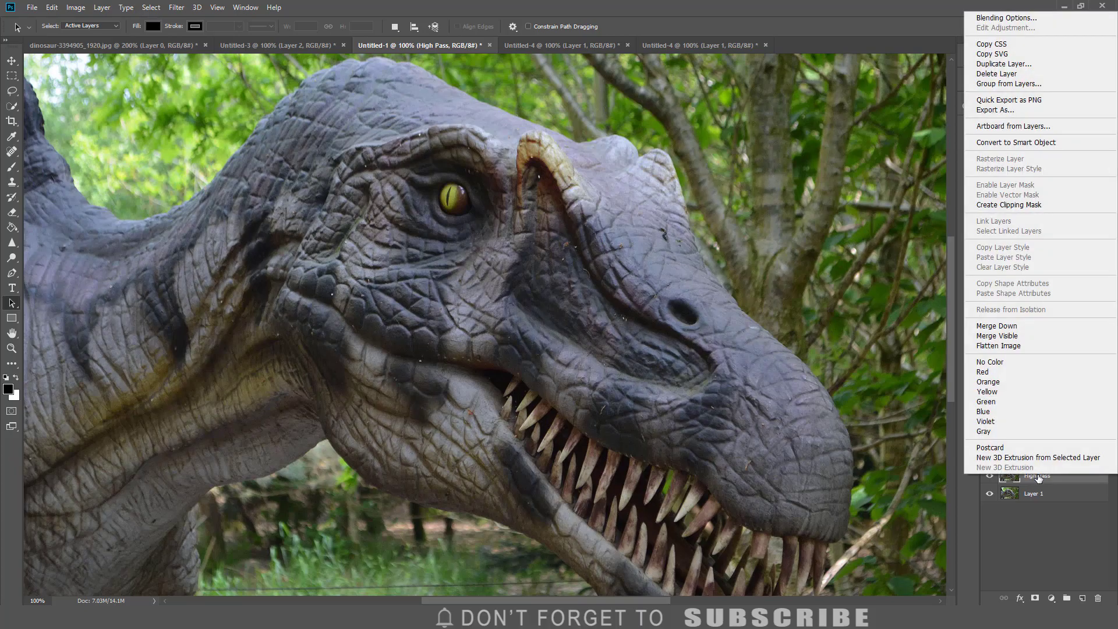
click(998, 142)
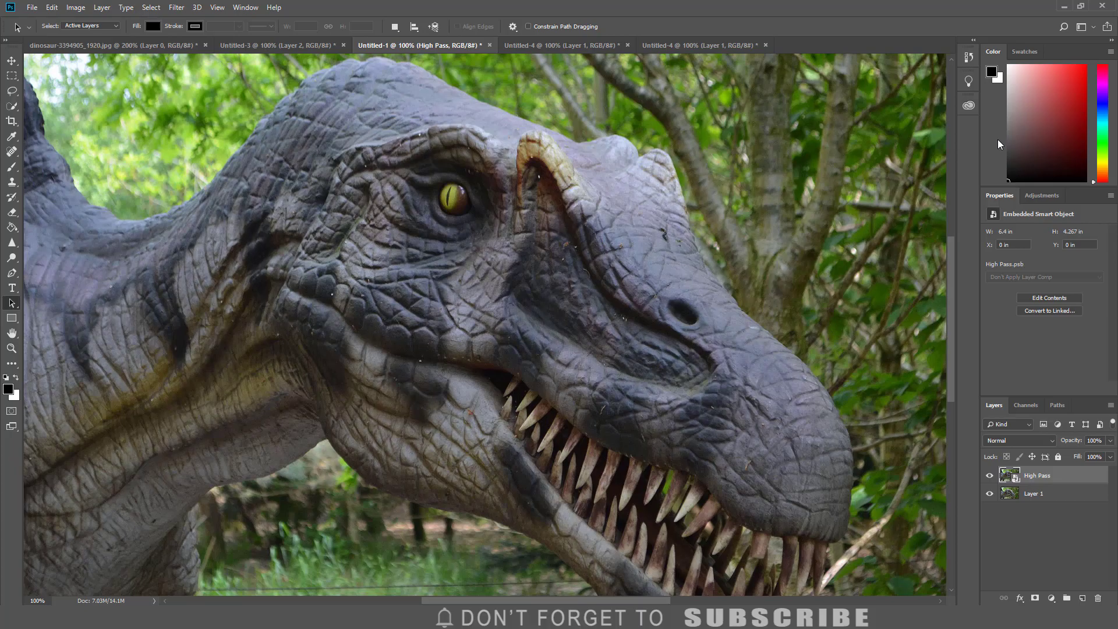
click(1029, 441)
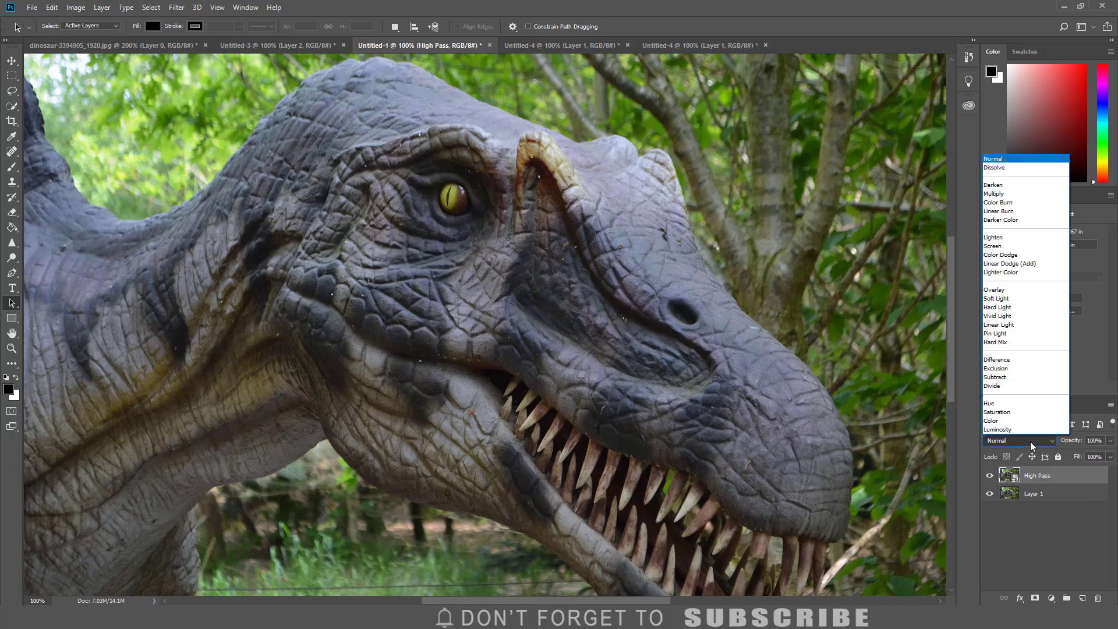
click(998, 291)
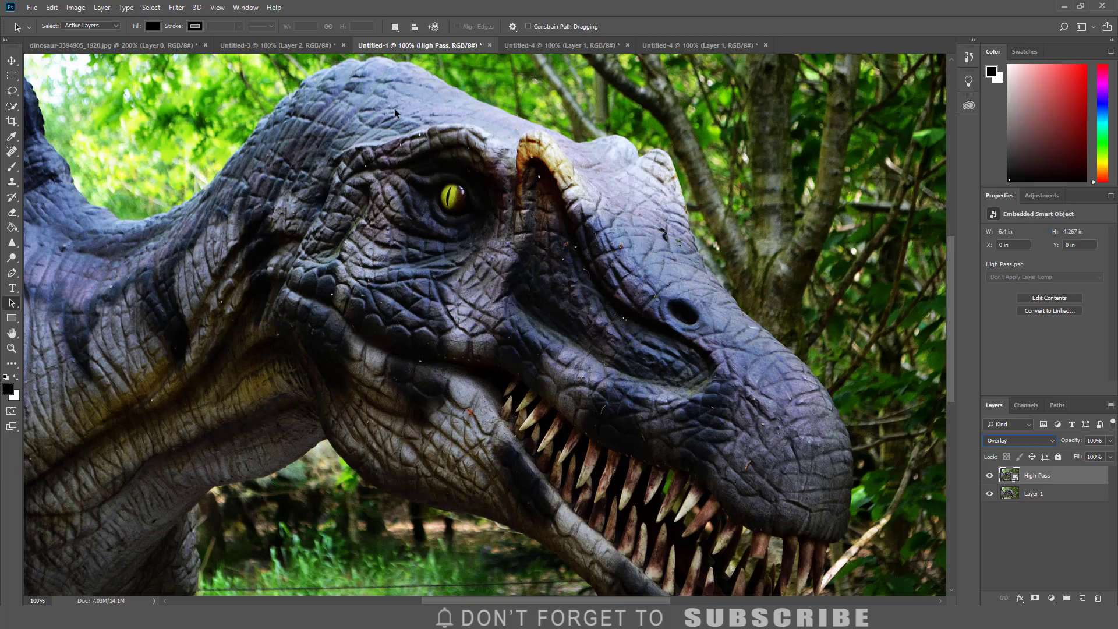
Apply a High Pass filter with a radius of 8.2 pixels to the High Pass smart object
click(177, 7)
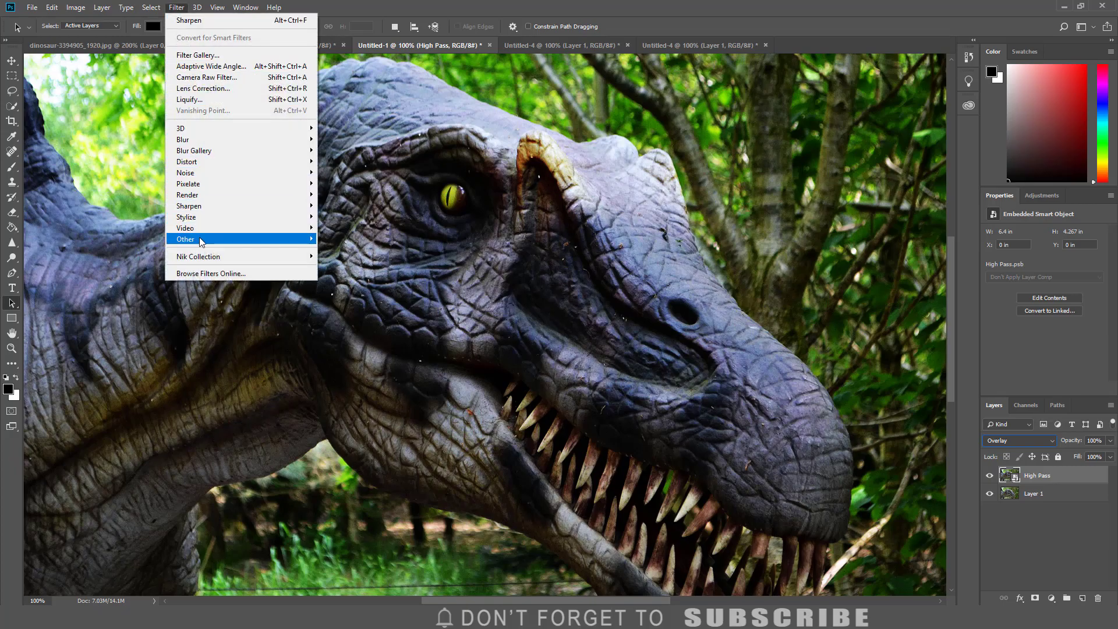
mouse_move(200, 240)
click(330, 246)
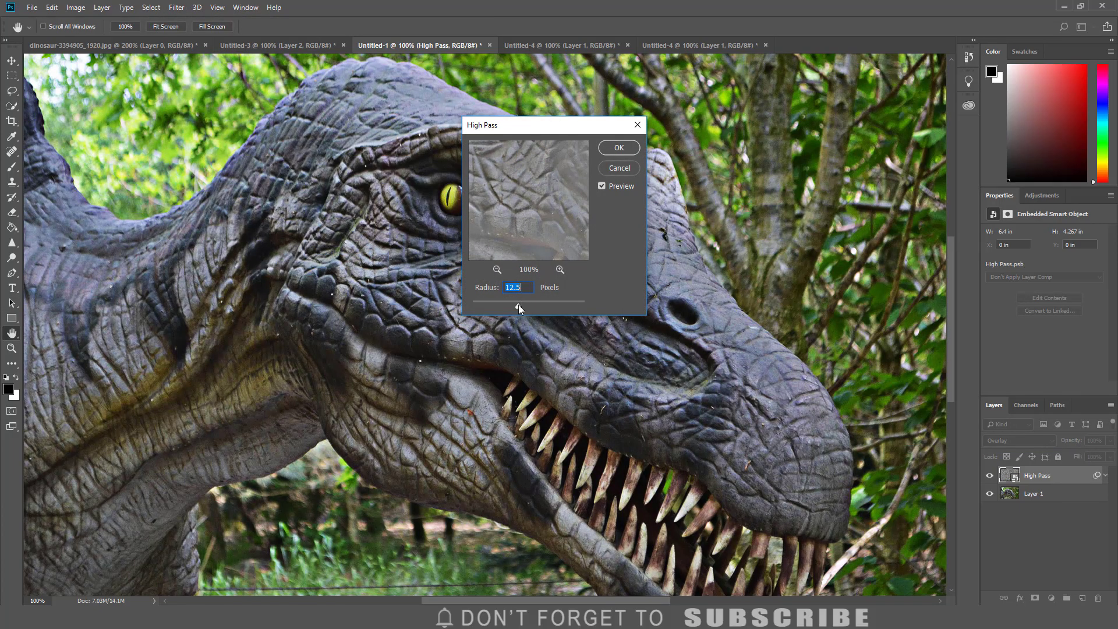
drag(511, 304, 510, 303)
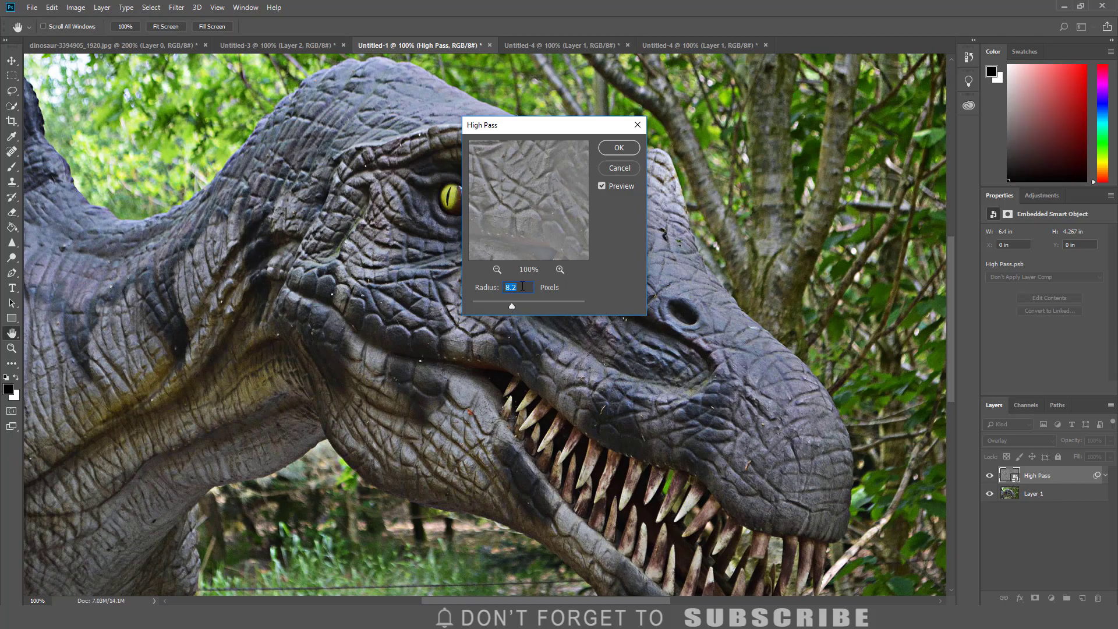
click(616, 146)
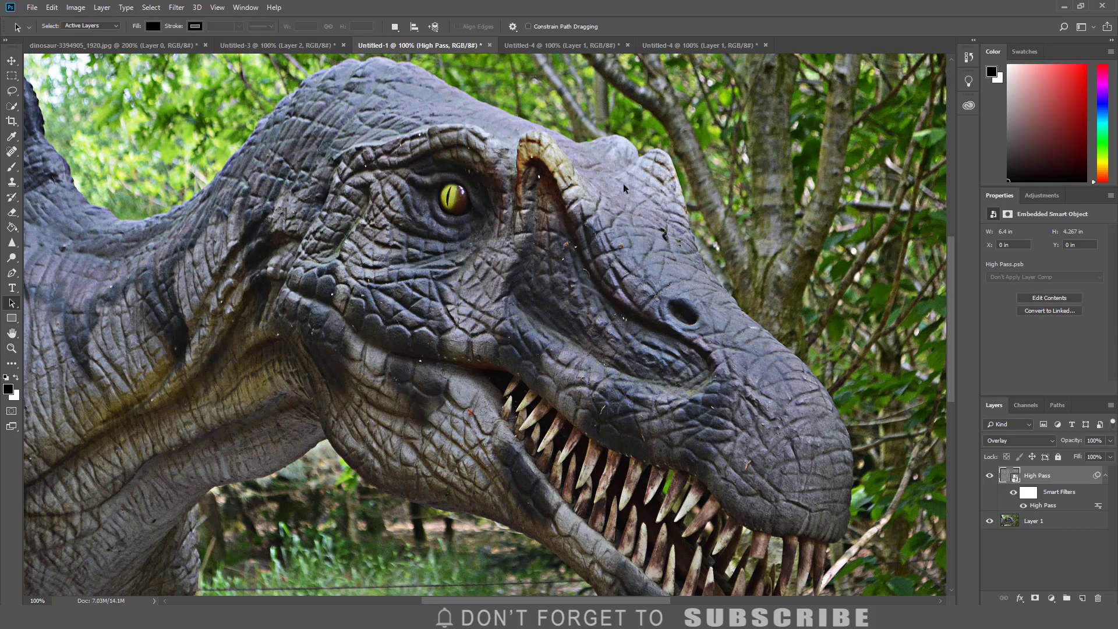
Try the Soft Light blend mode on the High Pass layer, settle on Hard Light, and reopen its High Pass filter settings
click(1018, 439)
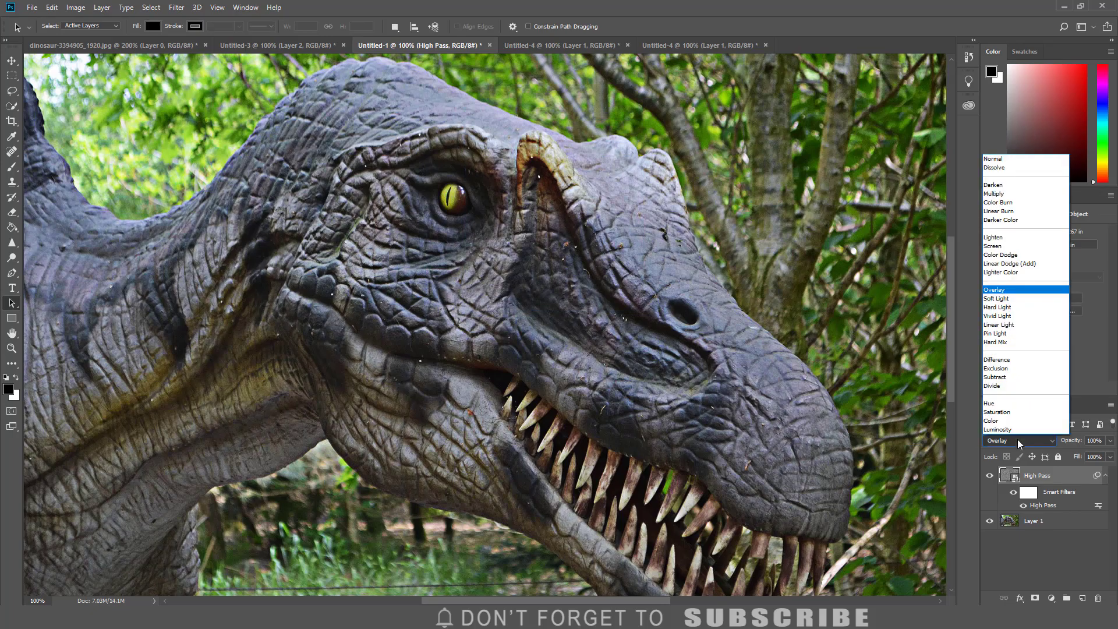
click(996, 299)
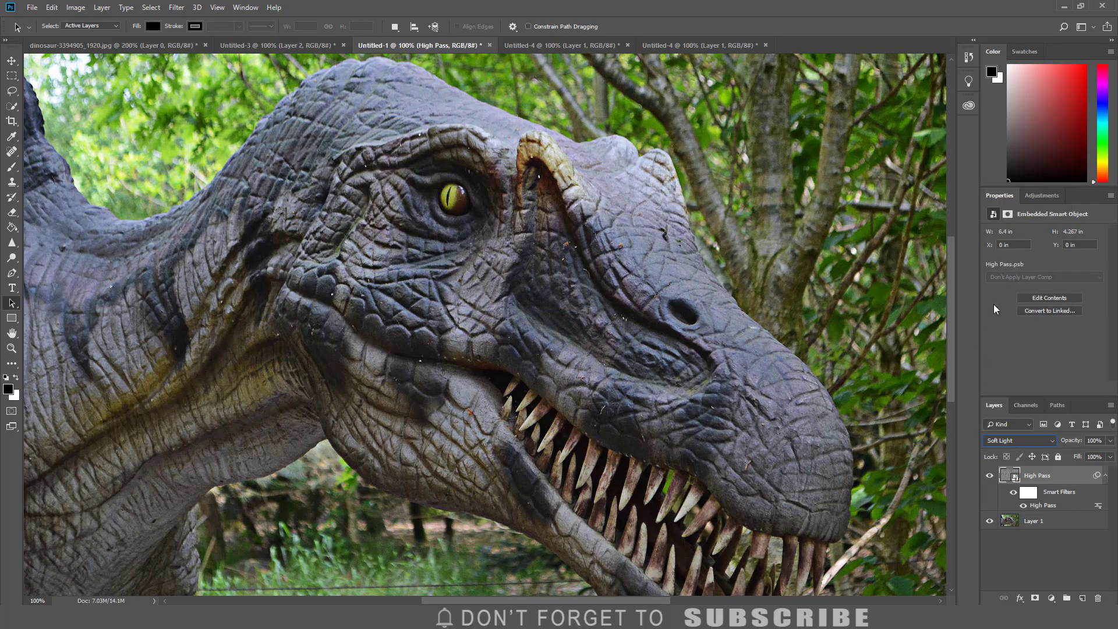
click(1011, 440)
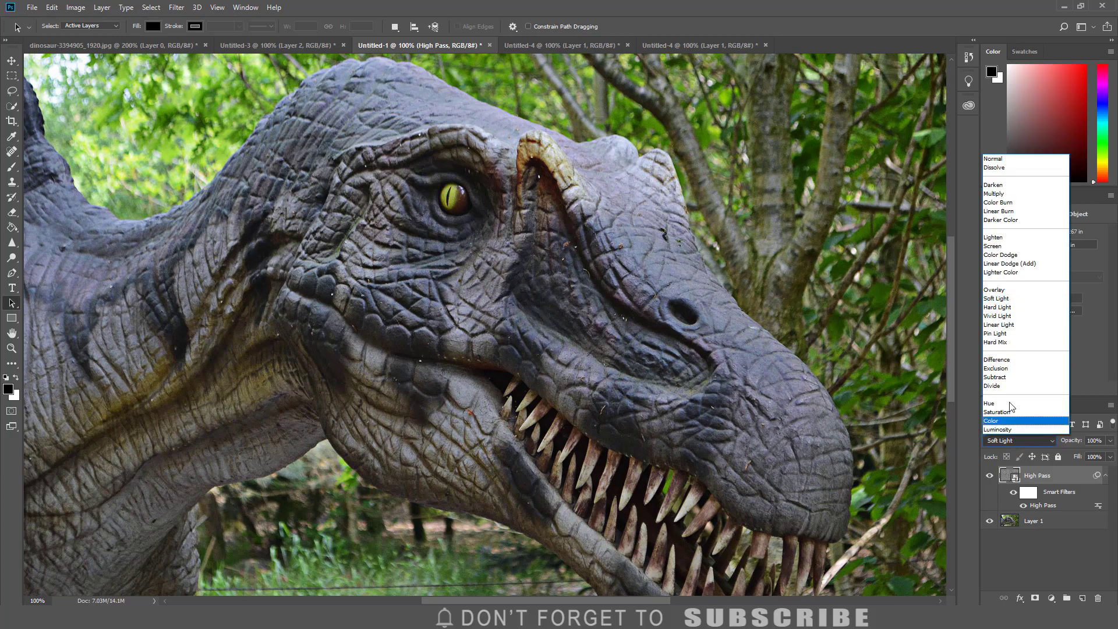
click(997, 307)
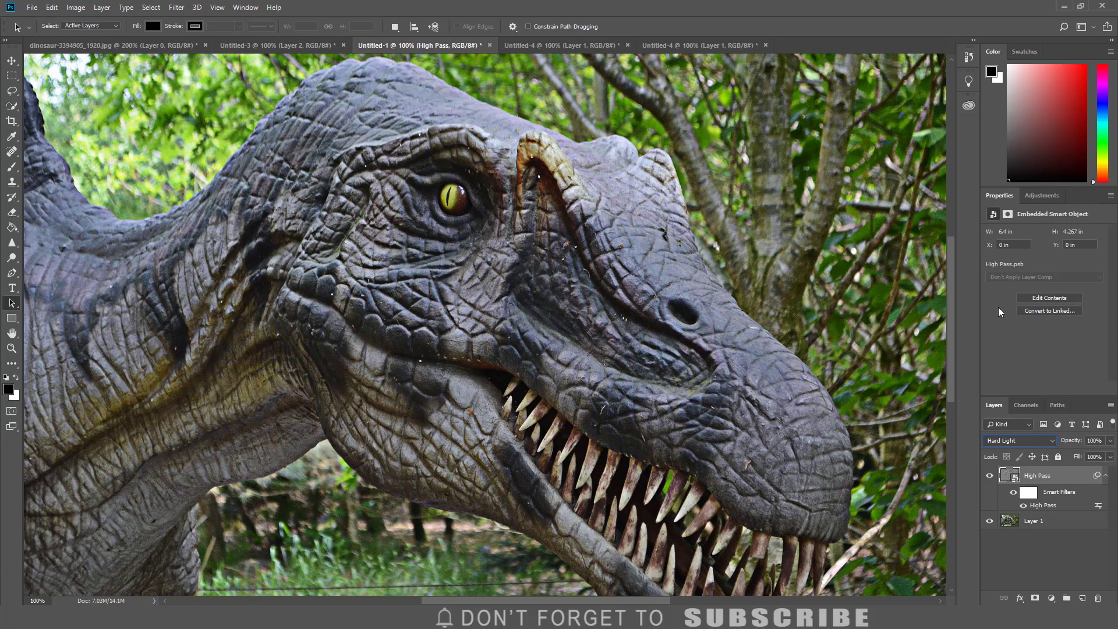
double_click(1044, 506)
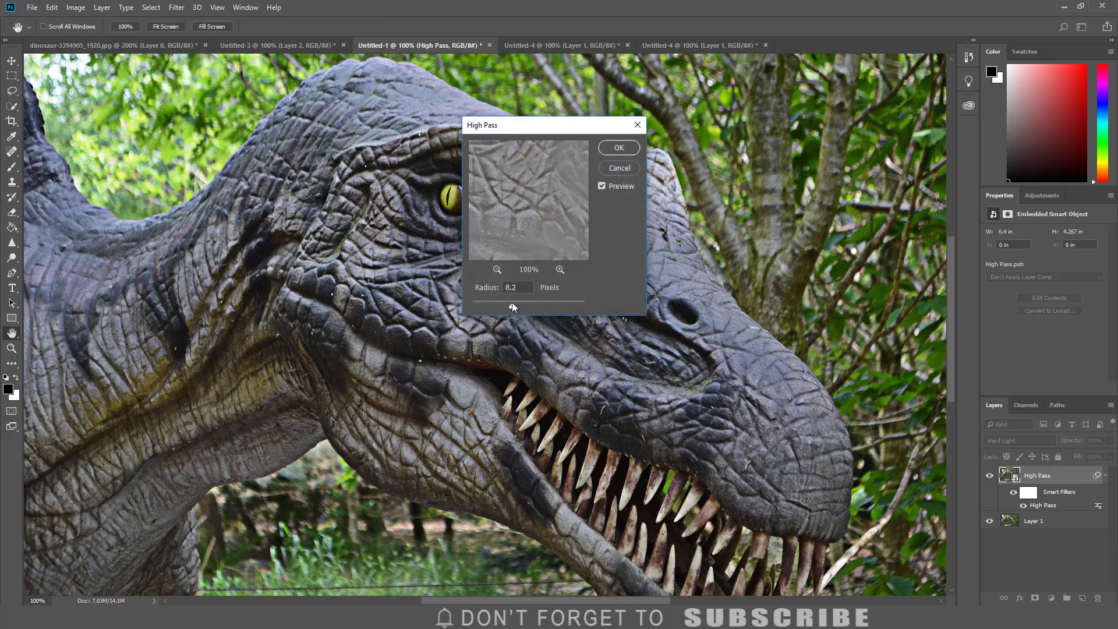
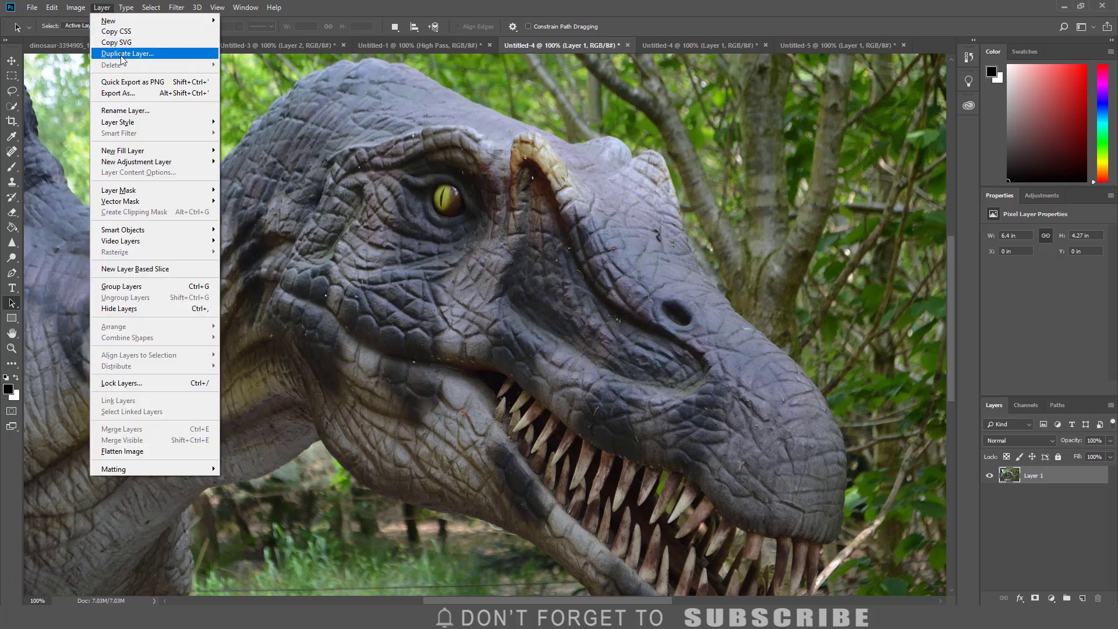
Duplicate Layer 1 of the Untitled-4 document under the name "Unsharp Mass" and convert the copy to a smart object
click(122, 53)
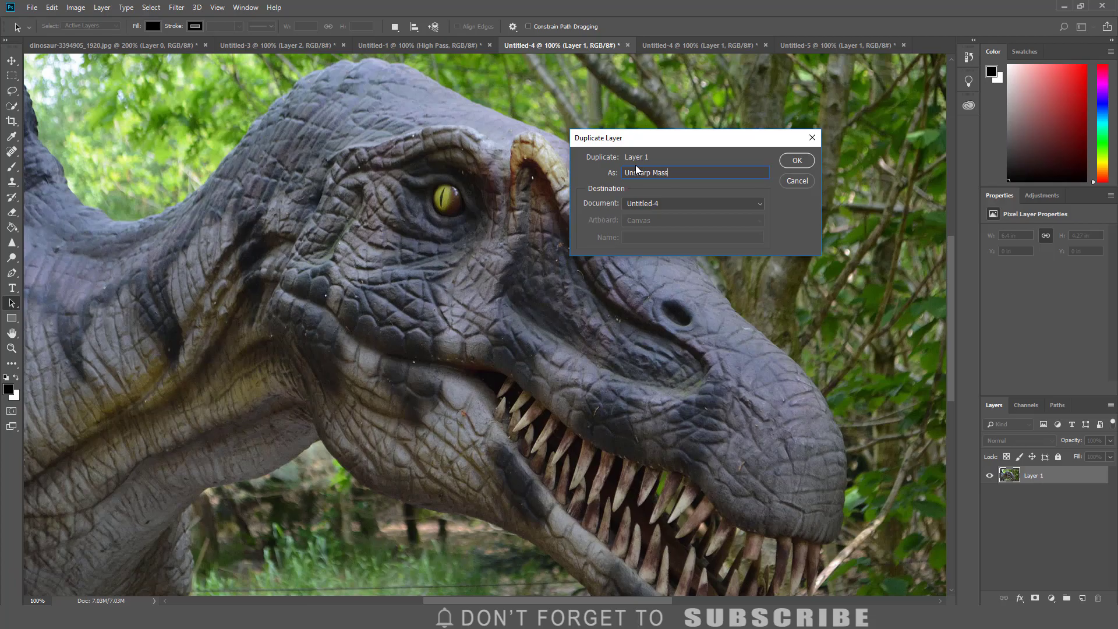
click(801, 159)
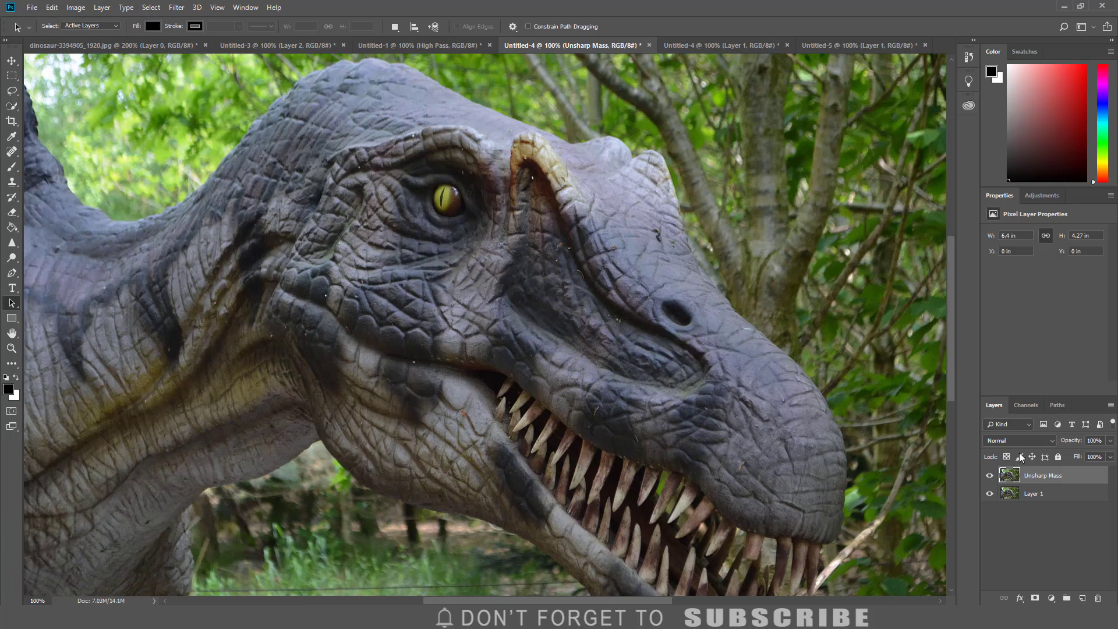
right_click(1035, 476)
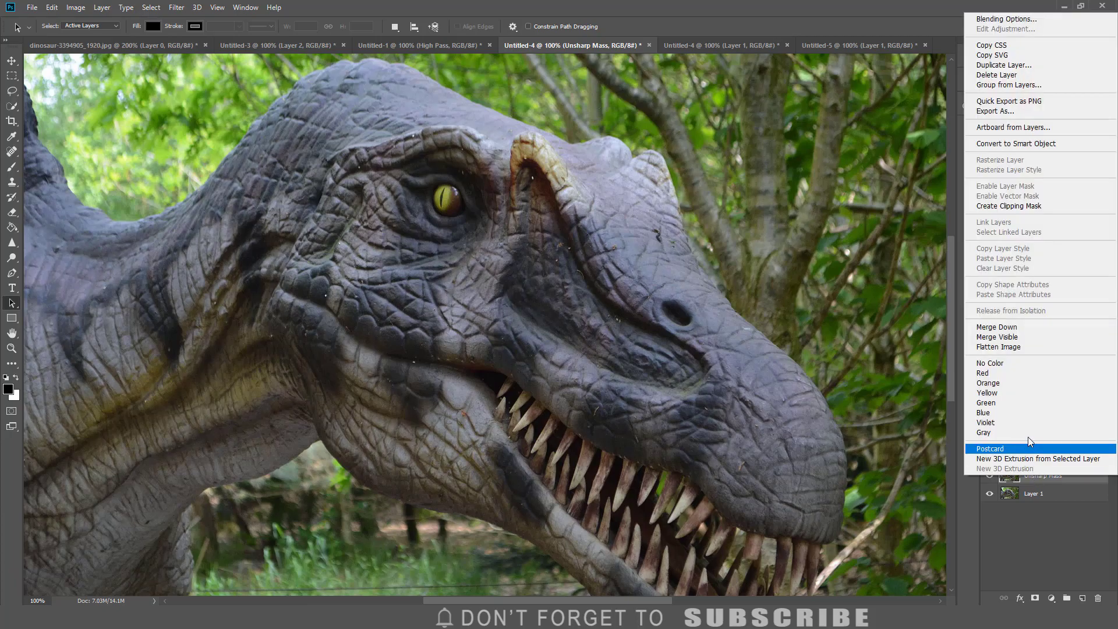
click(1007, 146)
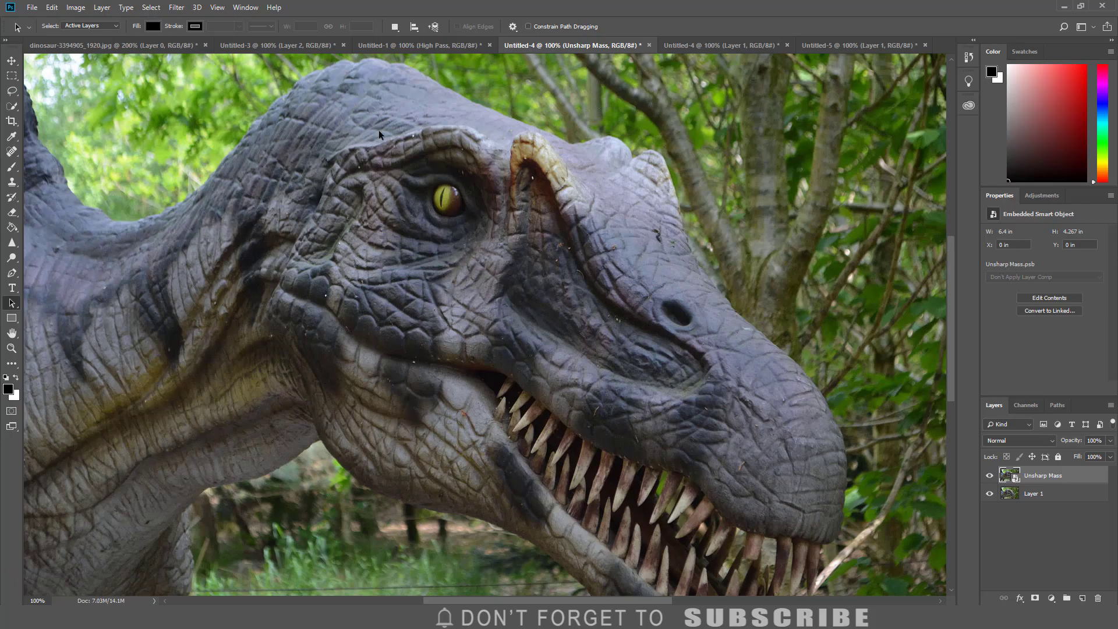
Apply an Unsharp Mask with amount 56% and radius 7.2 pixels to the Unsharp Mass layer, and toggle its visibility to compare
click(177, 8)
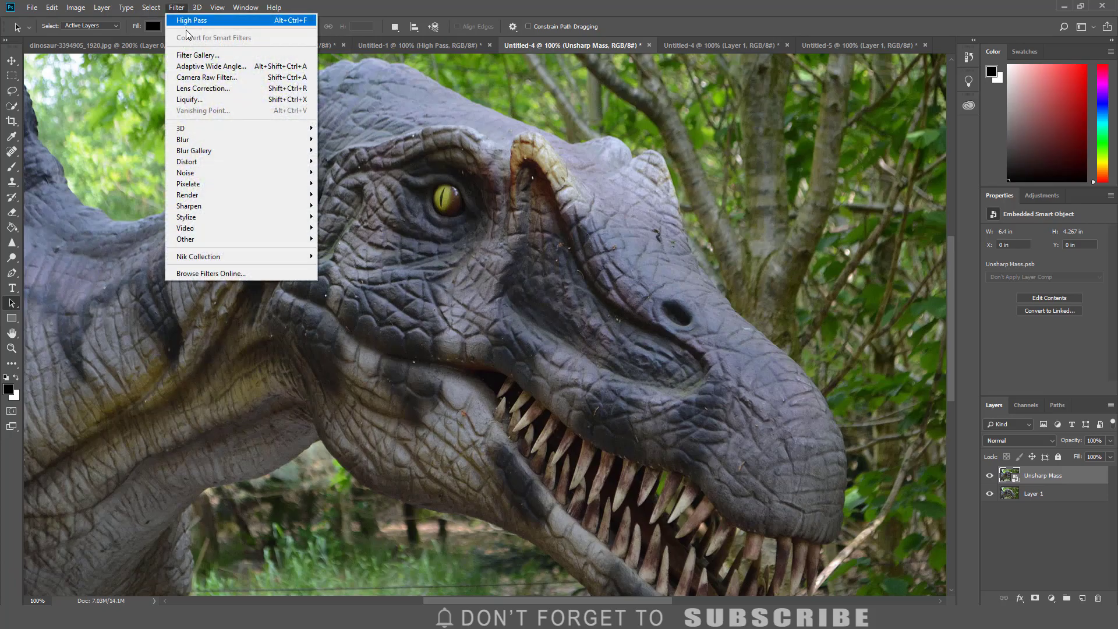
mouse_move(215, 207)
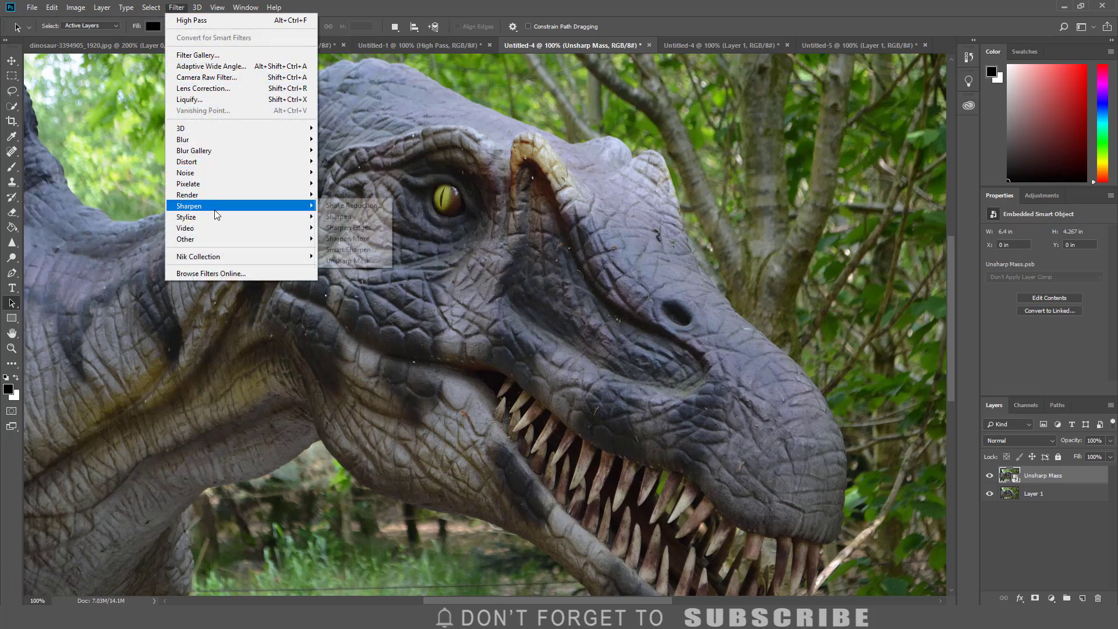
click(350, 262)
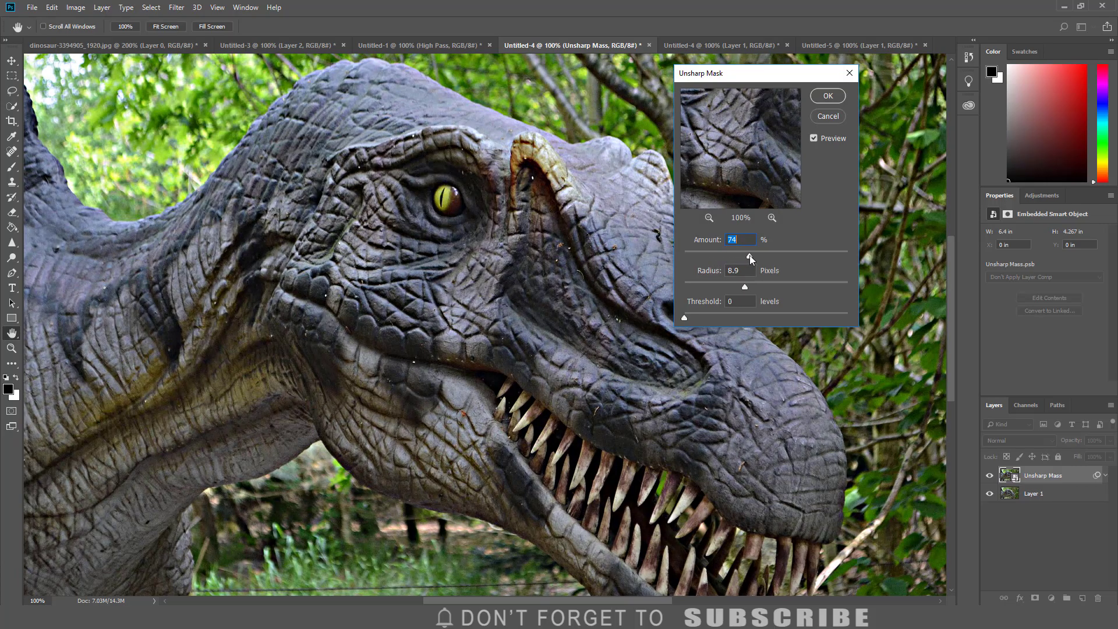
drag(736, 255, 761, 286)
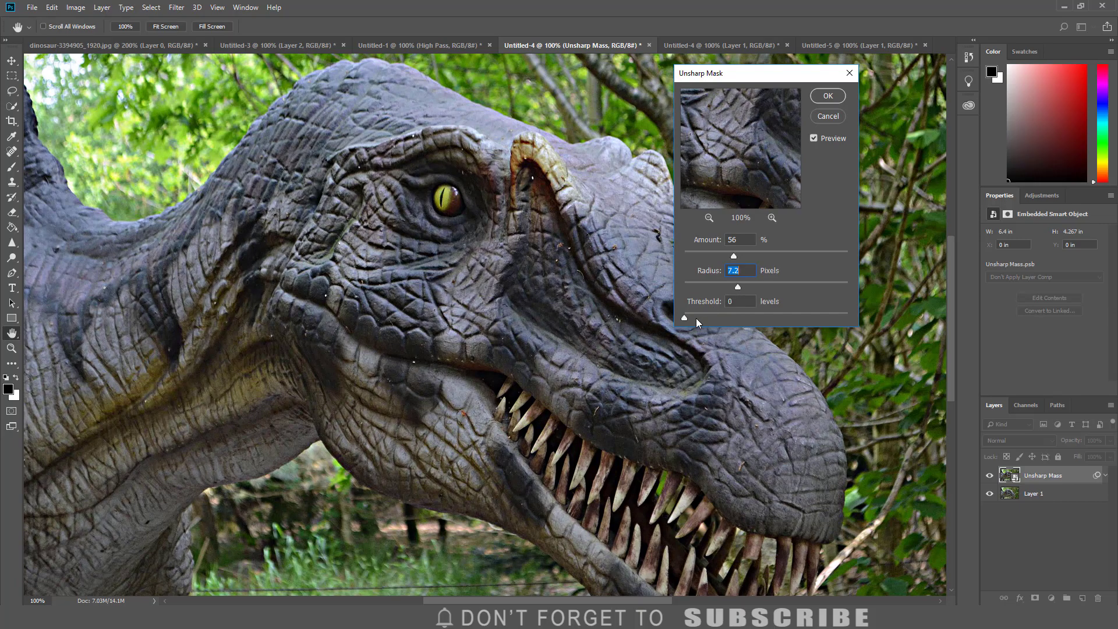
mouse_move(686, 318)
mouse_down()
mouse_move(708, 318)
mouse_move(687, 316)
mouse_up()
click(827, 96)
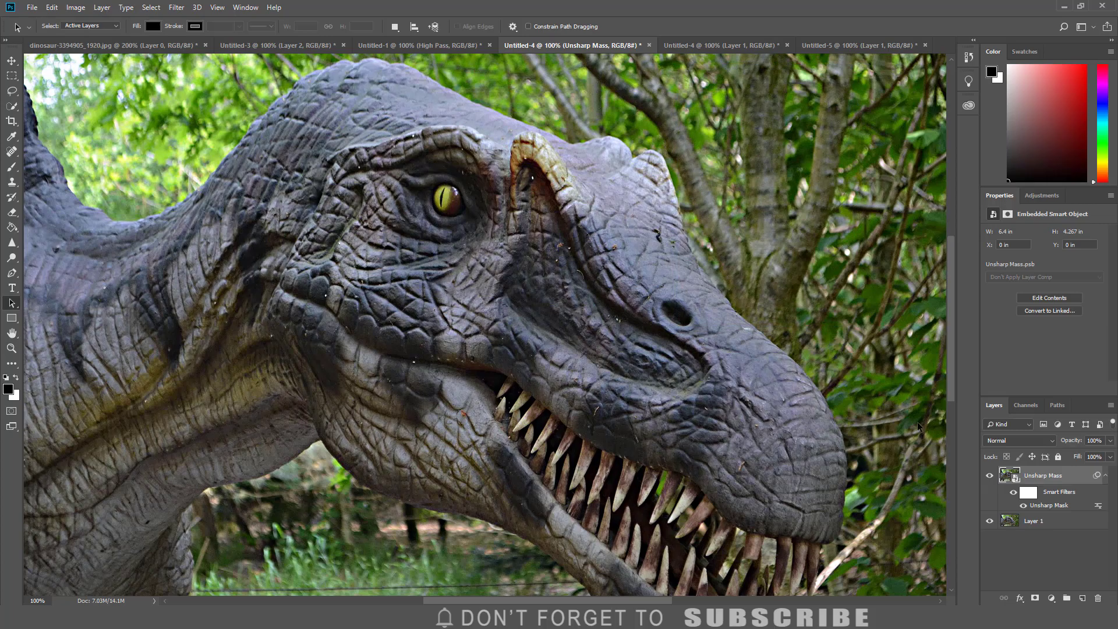
click(989, 477)
click(988, 477)
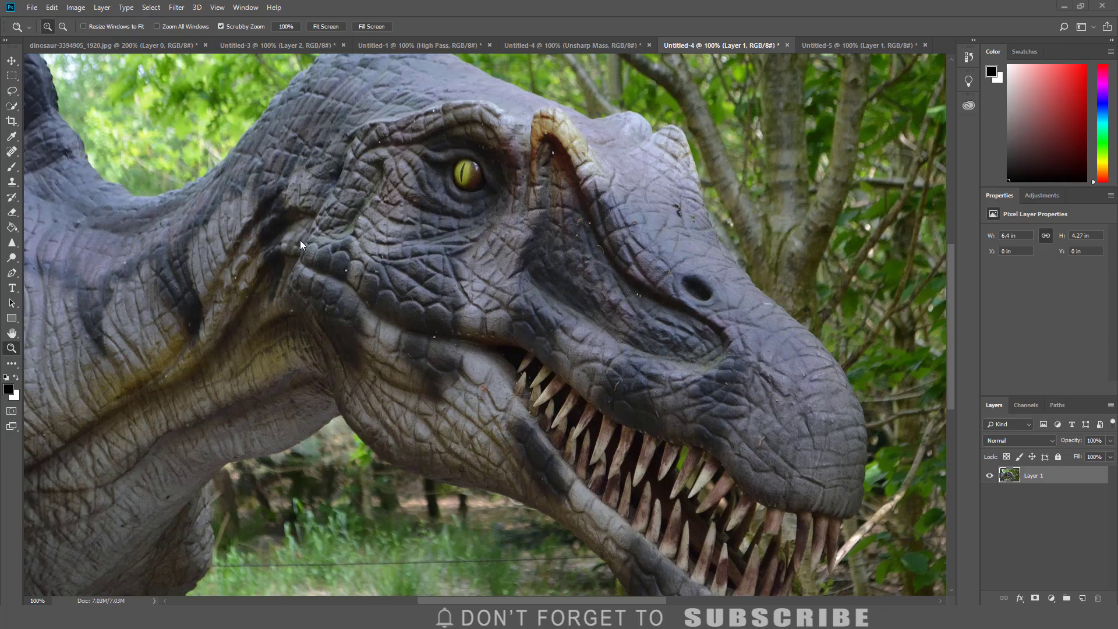
Start a Smart Sharpen filter on Layer 1 of the other Untitled-4 document with an amount of 90% and a radius of 3.8 px
click(175, 8)
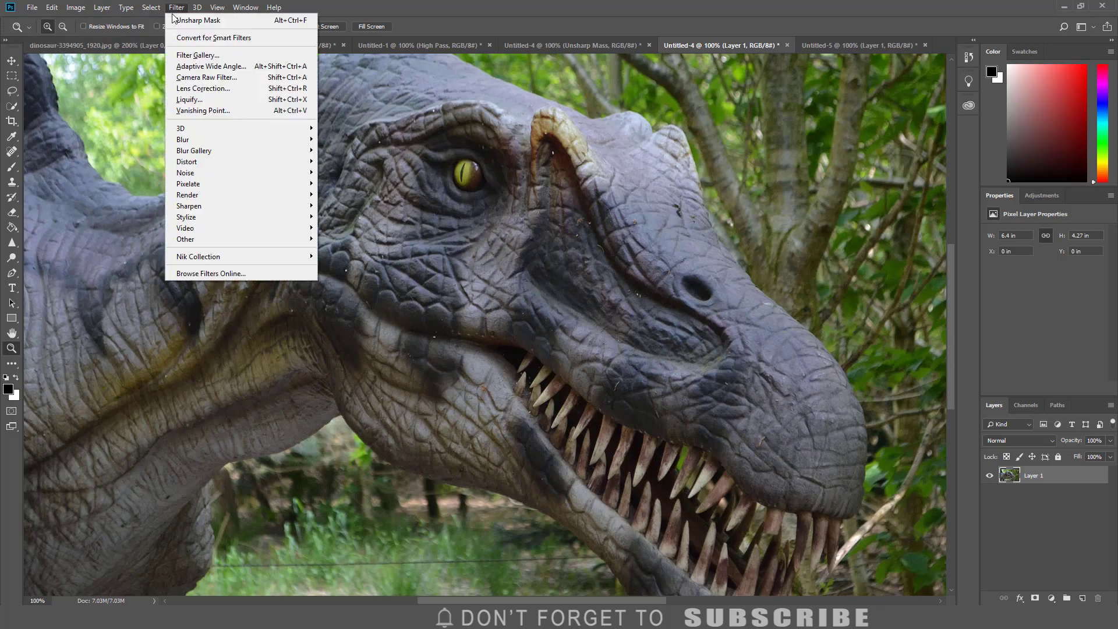
mouse_move(199, 211)
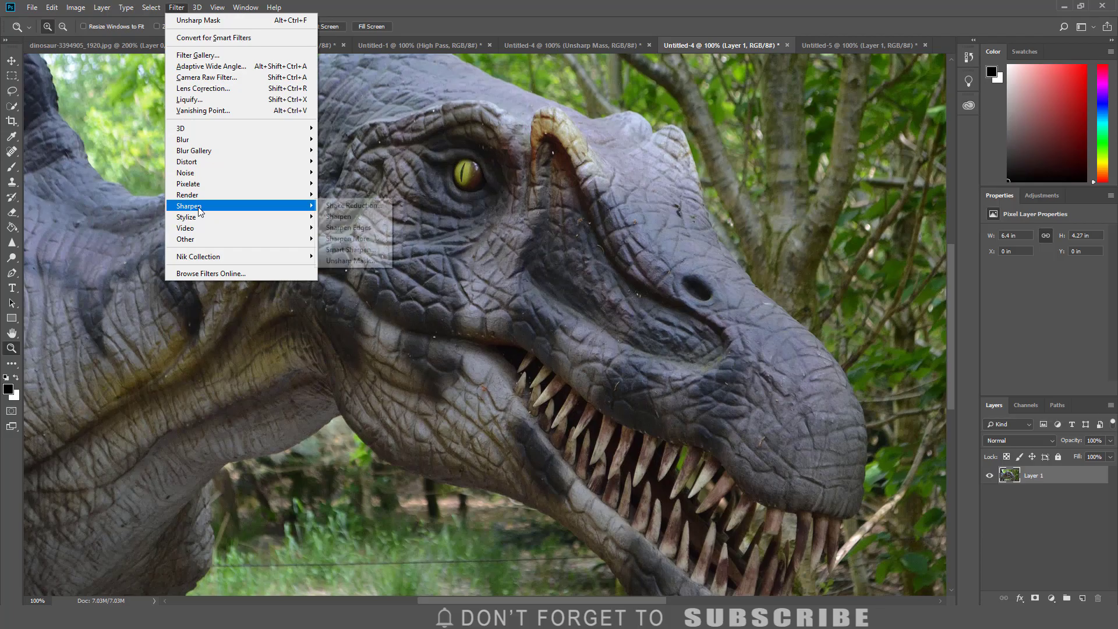
click(346, 251)
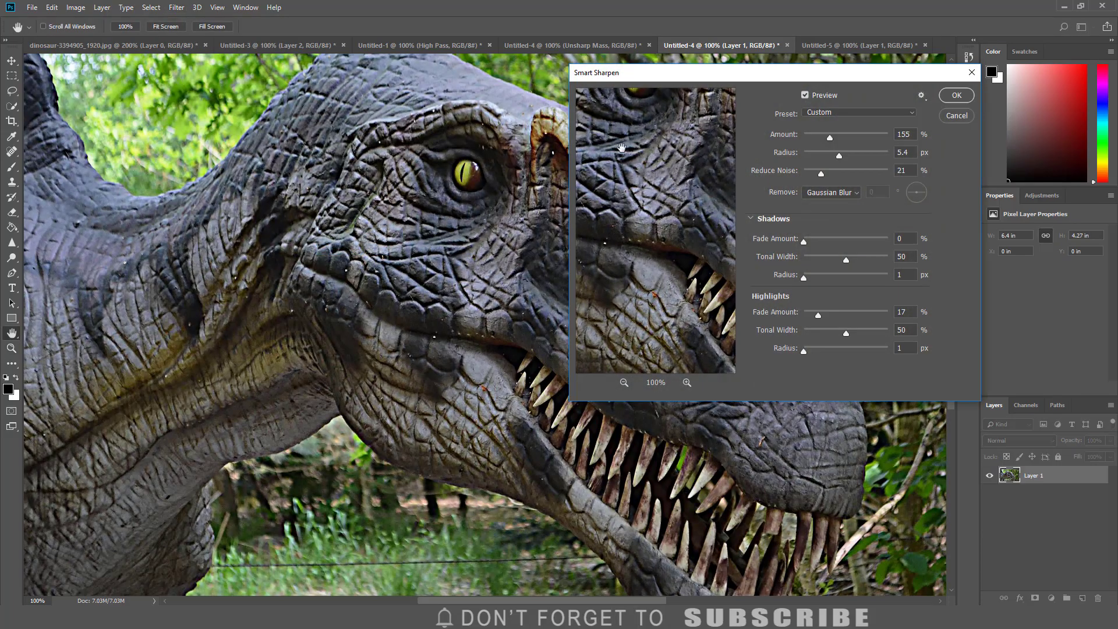
drag(733, 78, 741, 78)
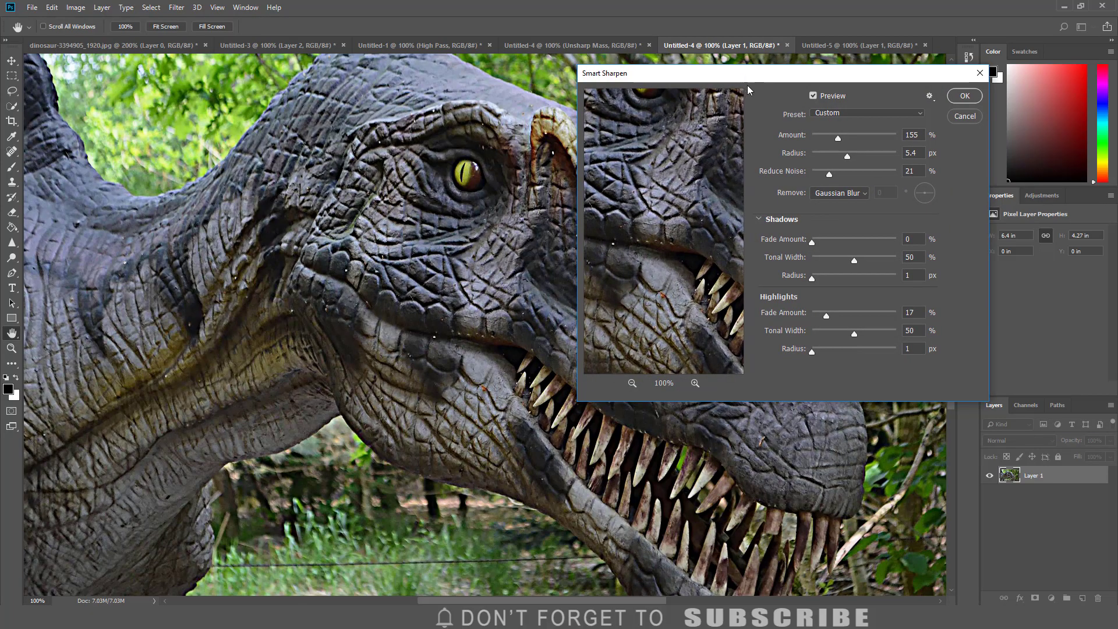
drag(837, 137, 827, 138)
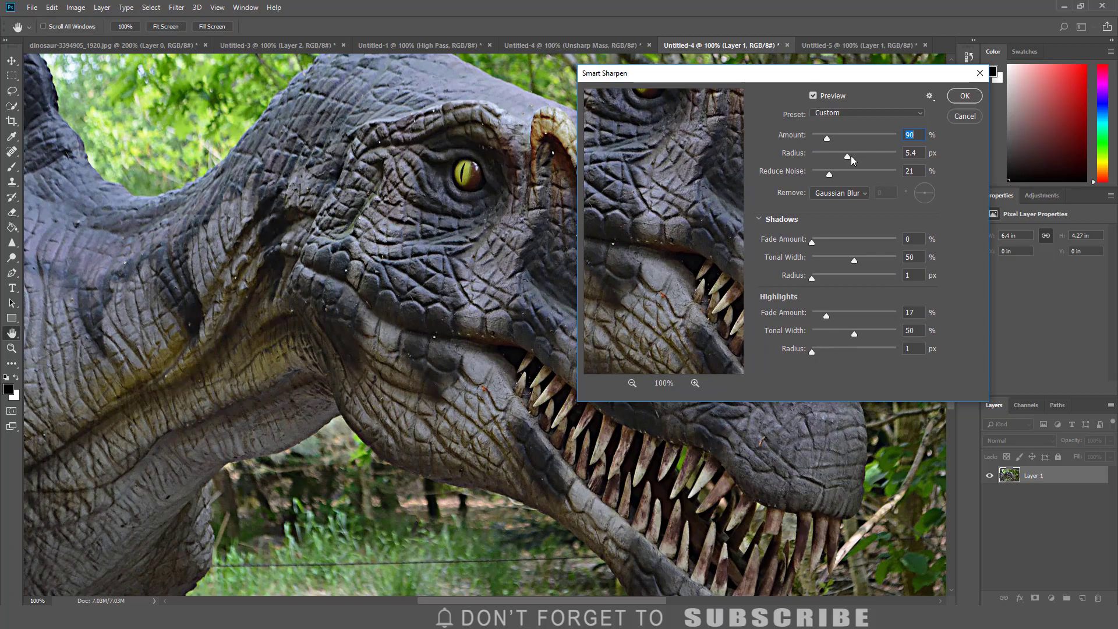
drag(857, 156, 839, 155)
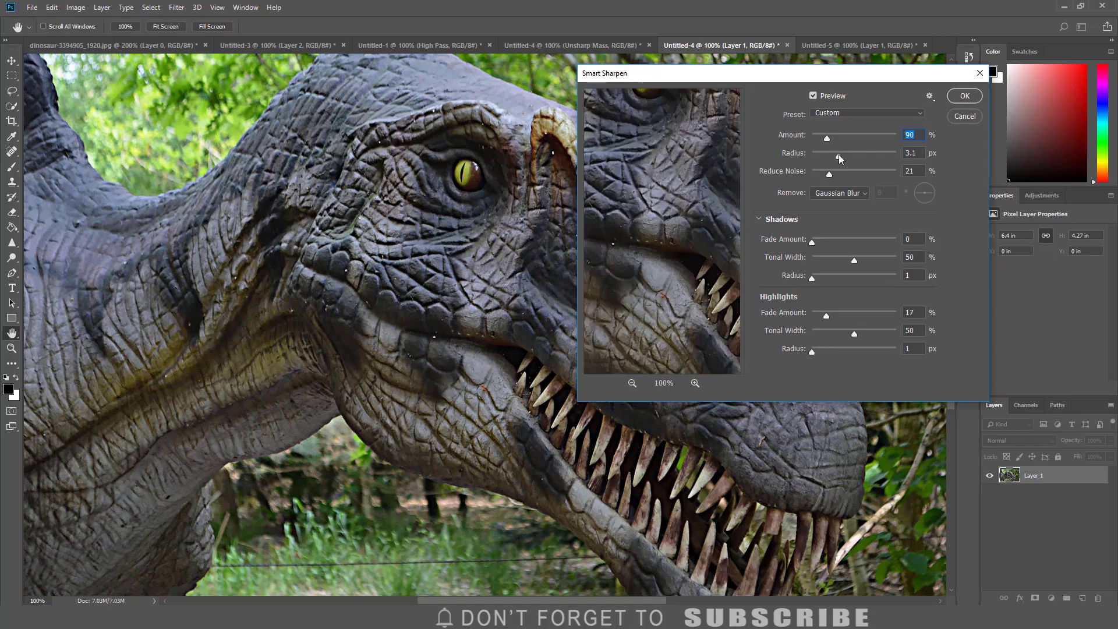
click(843, 155)
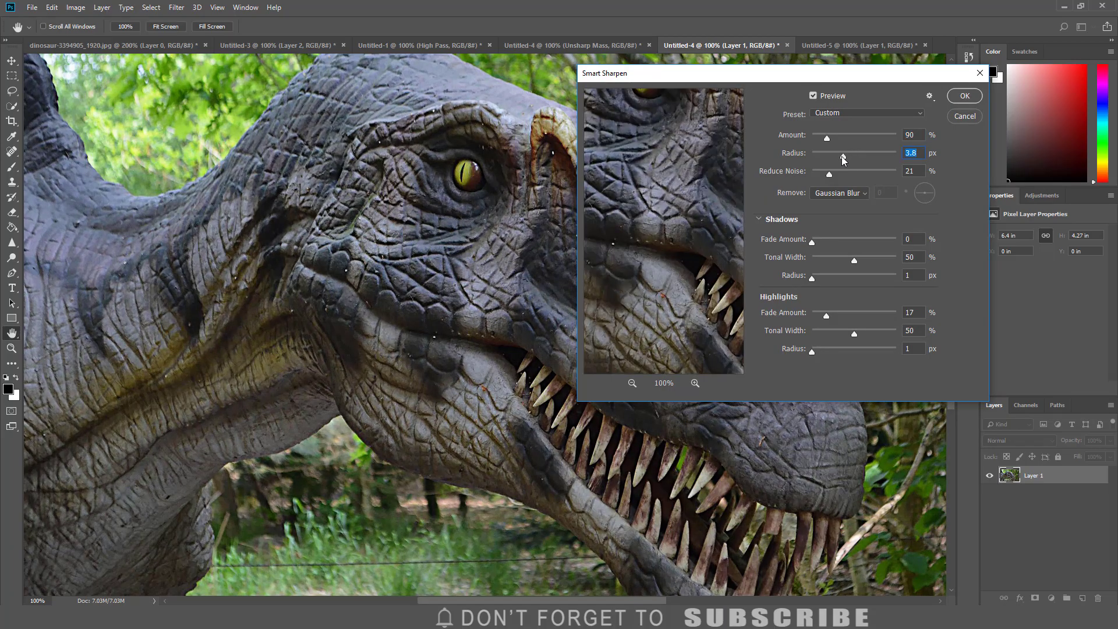
Set Smart Sharpen's noise reduction to 17% and its shadow fade amount to 3%, and apply the filter
drag(830, 172, 825, 172)
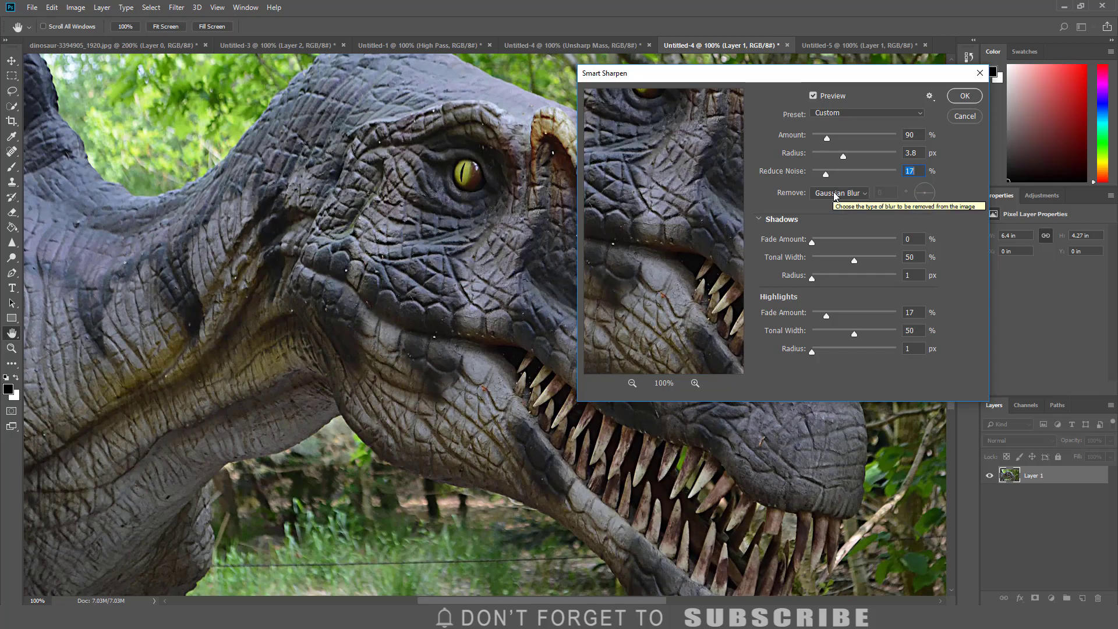
click(816, 242)
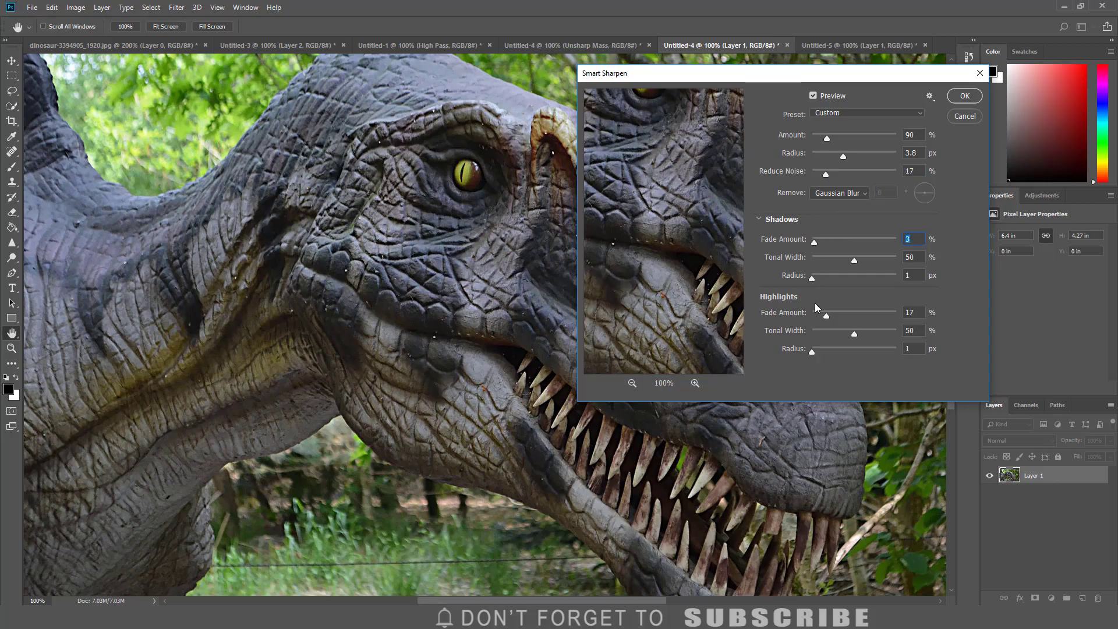
click(966, 96)
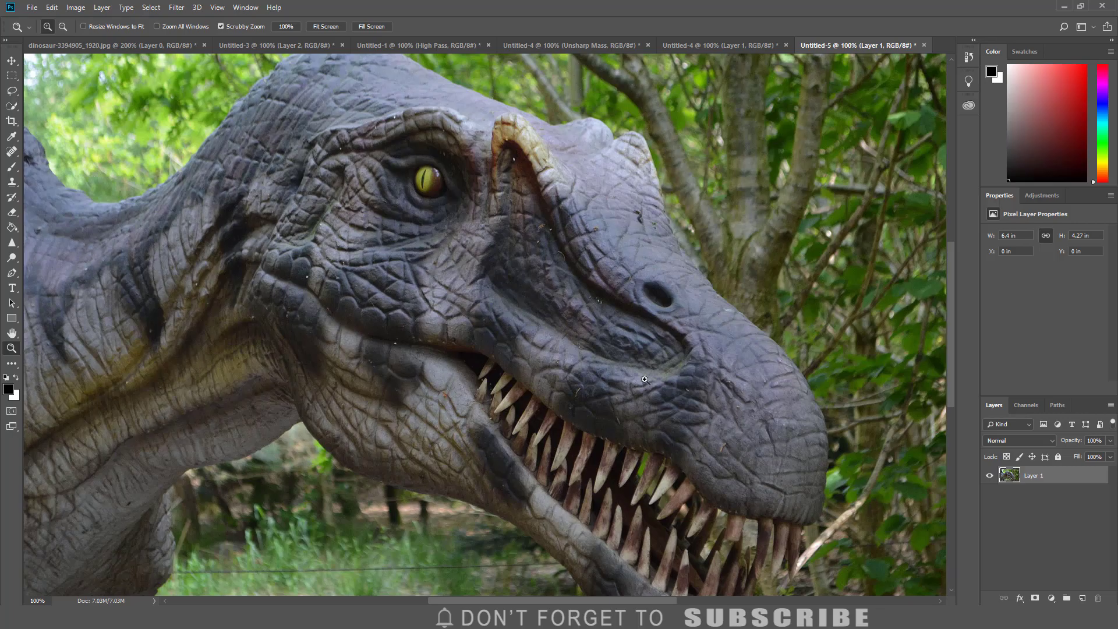
Open Layer 1 of Untitled-5 in the Camera Raw Filter's Detail settings with a zoomed-in side-by-side before/after view
click(176, 8)
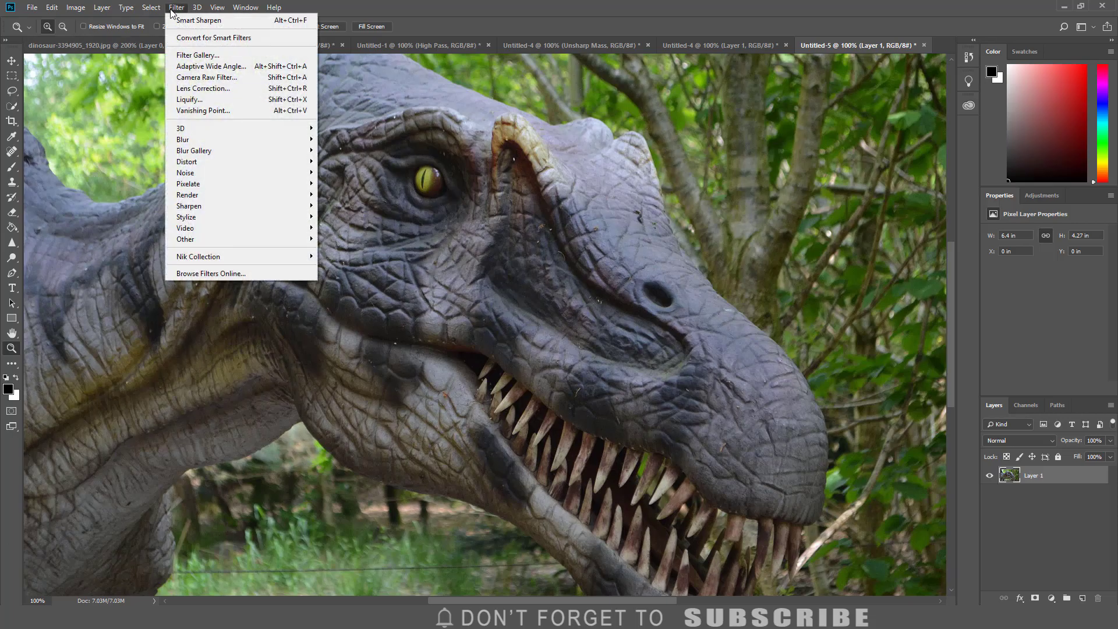
click(198, 78)
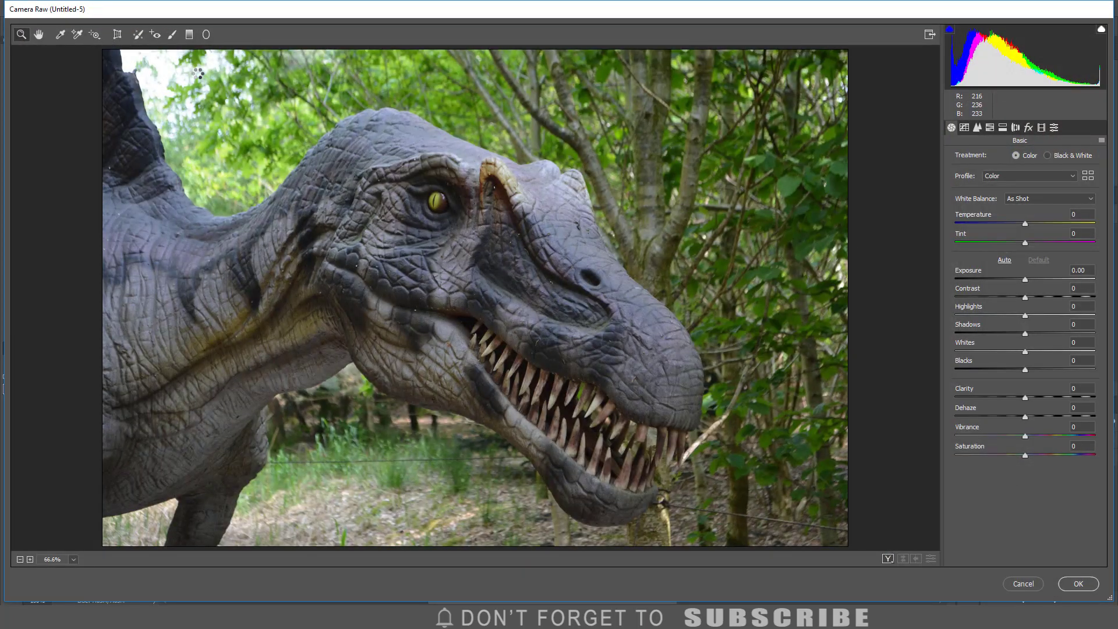
click(978, 128)
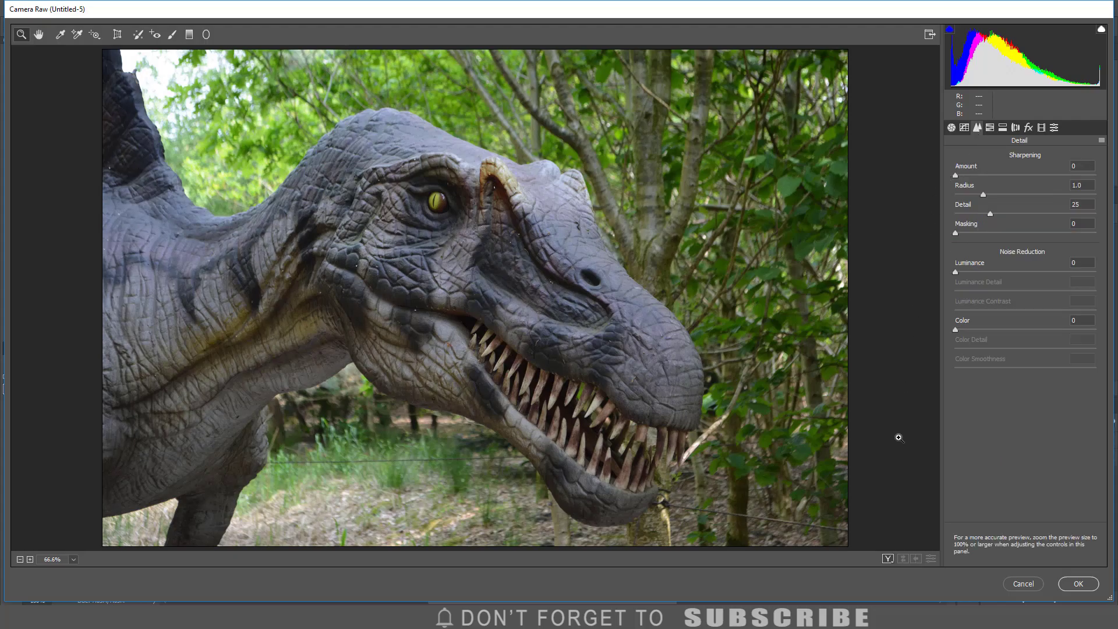
click(887, 559)
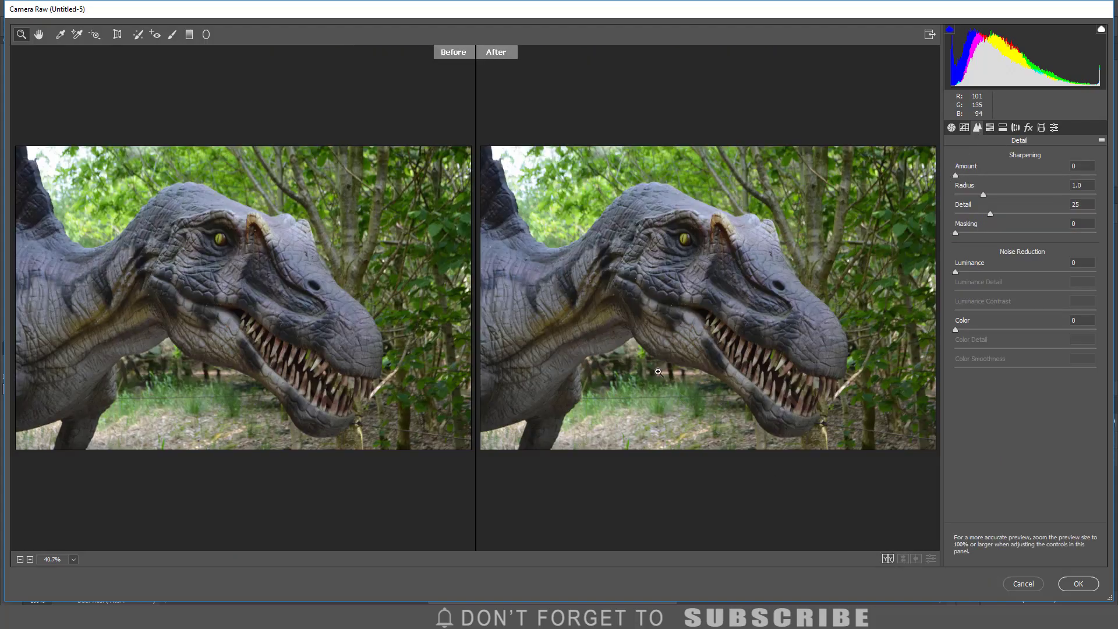
click(637, 344)
click(637, 344)
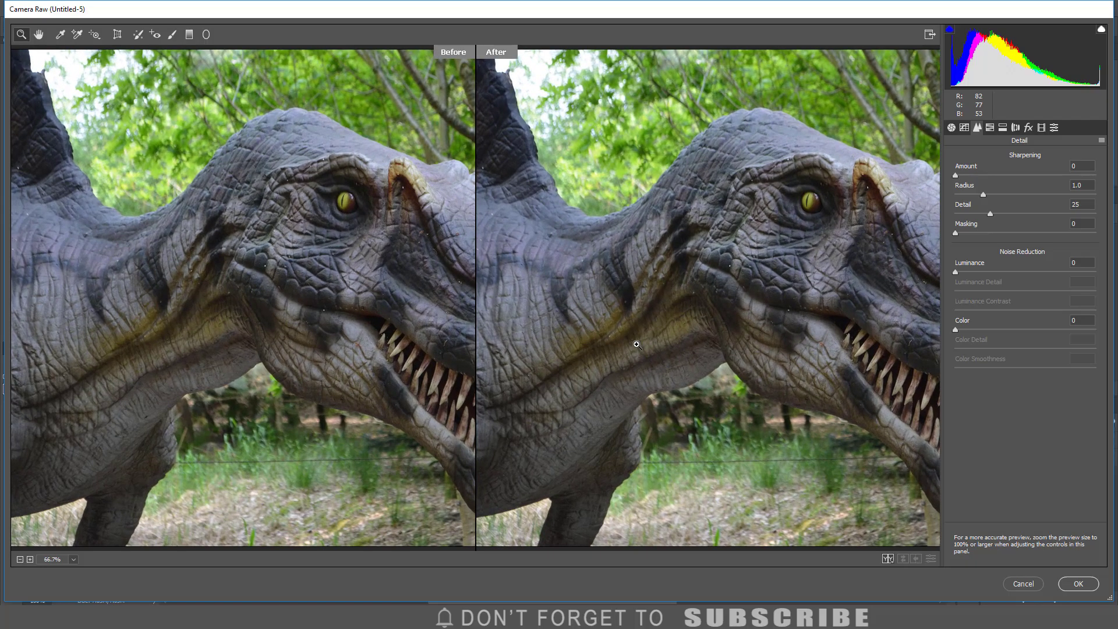
Set Camera Raw sharpening to amount 44, radius 1.4, detail 32 and masking 20, with luminance noise reduction at 16
drag(955, 175, 996, 213)
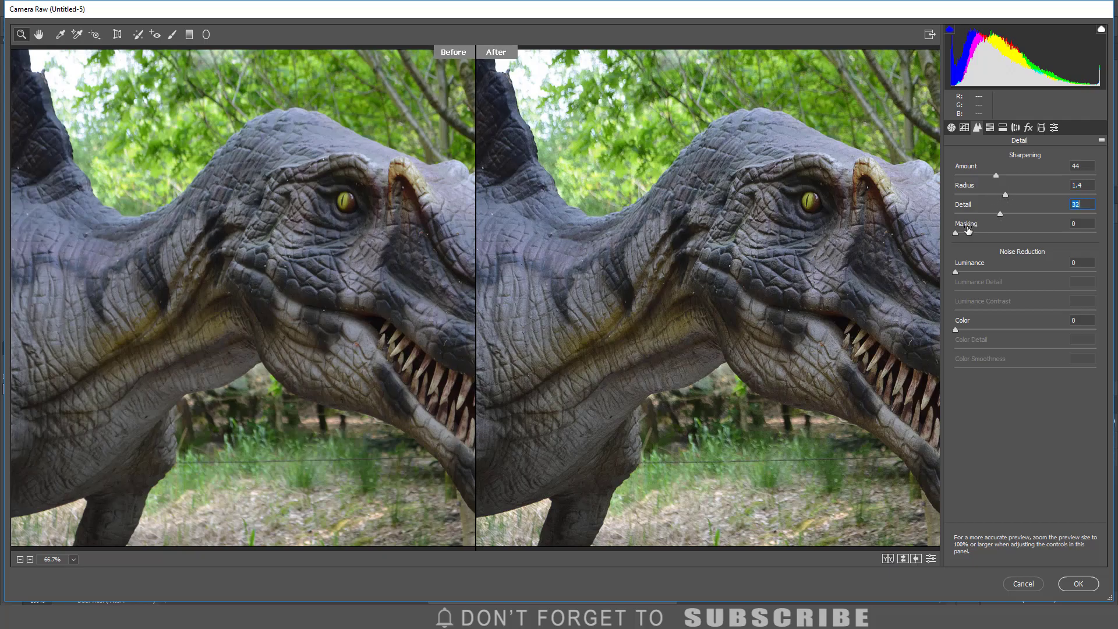
drag(959, 233, 986, 235)
drag(957, 272, 978, 276)
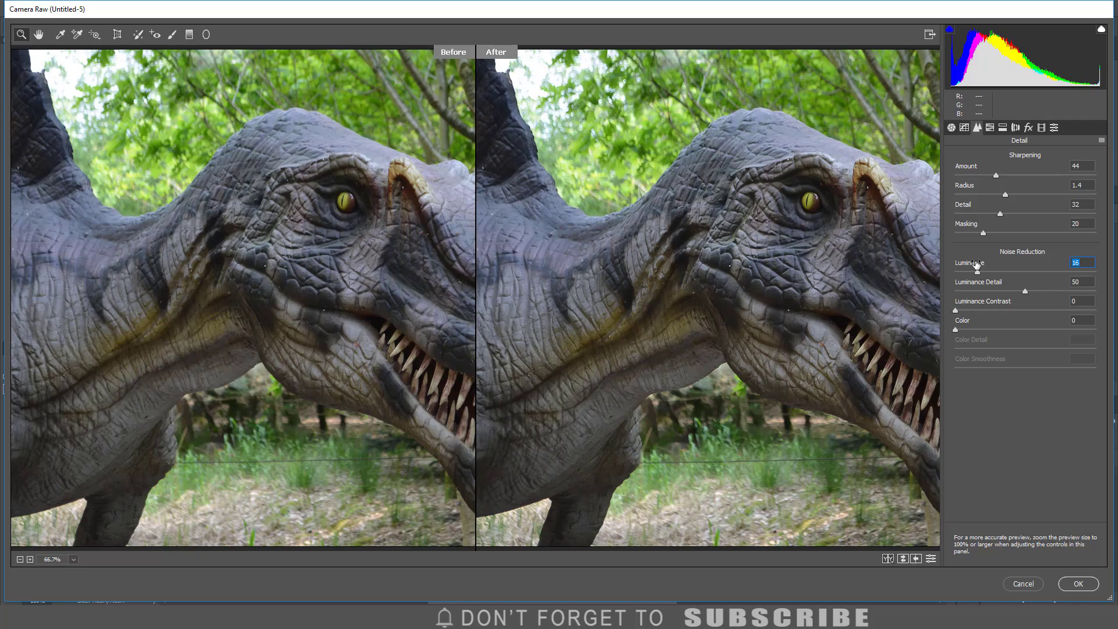
Raise the Camera Raw clarity to +24 and apply the filter to Layer 1
click(952, 131)
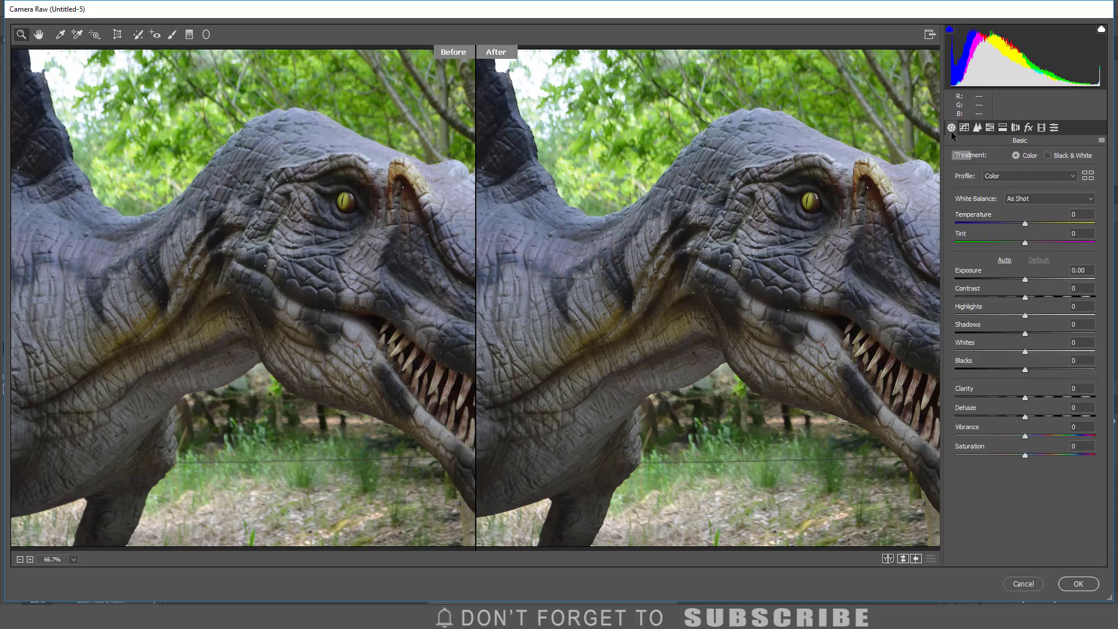
drag(1028, 397, 1043, 397)
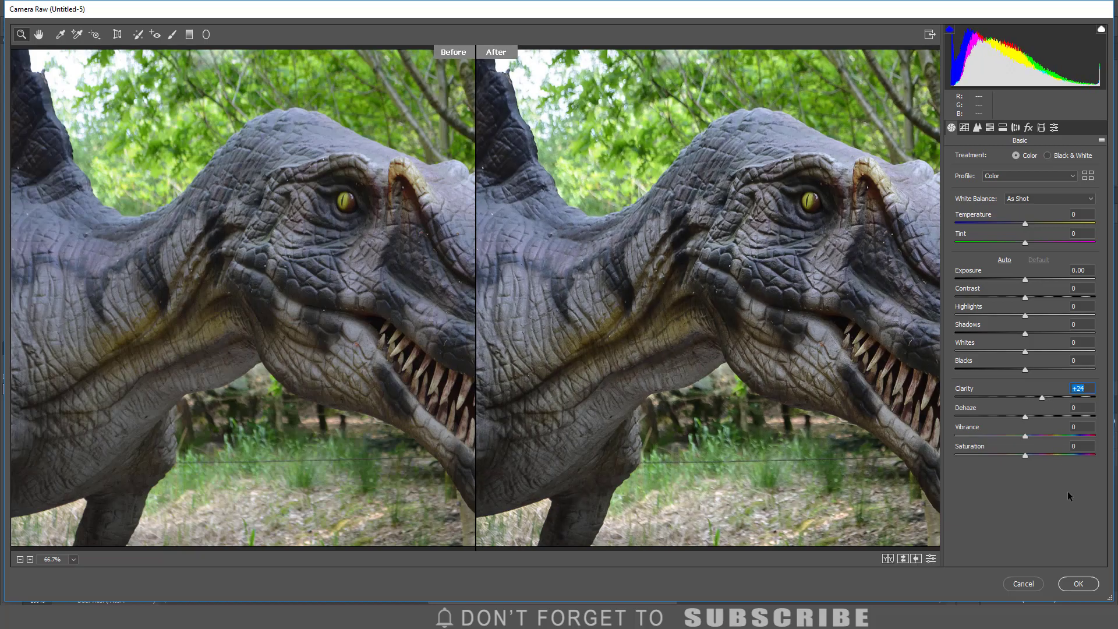
click(1079, 583)
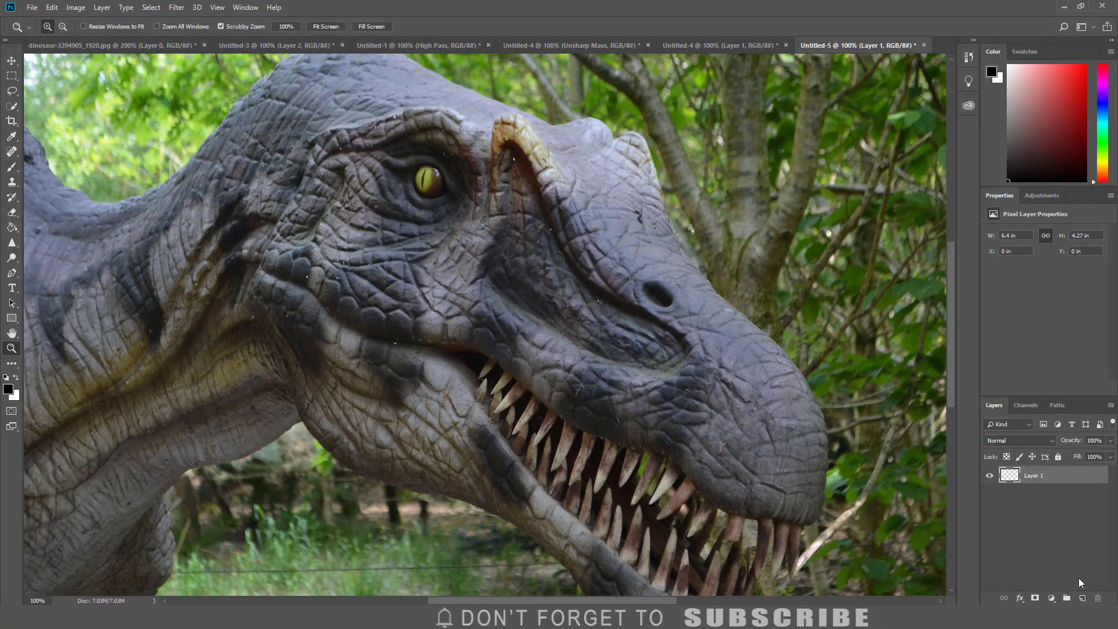